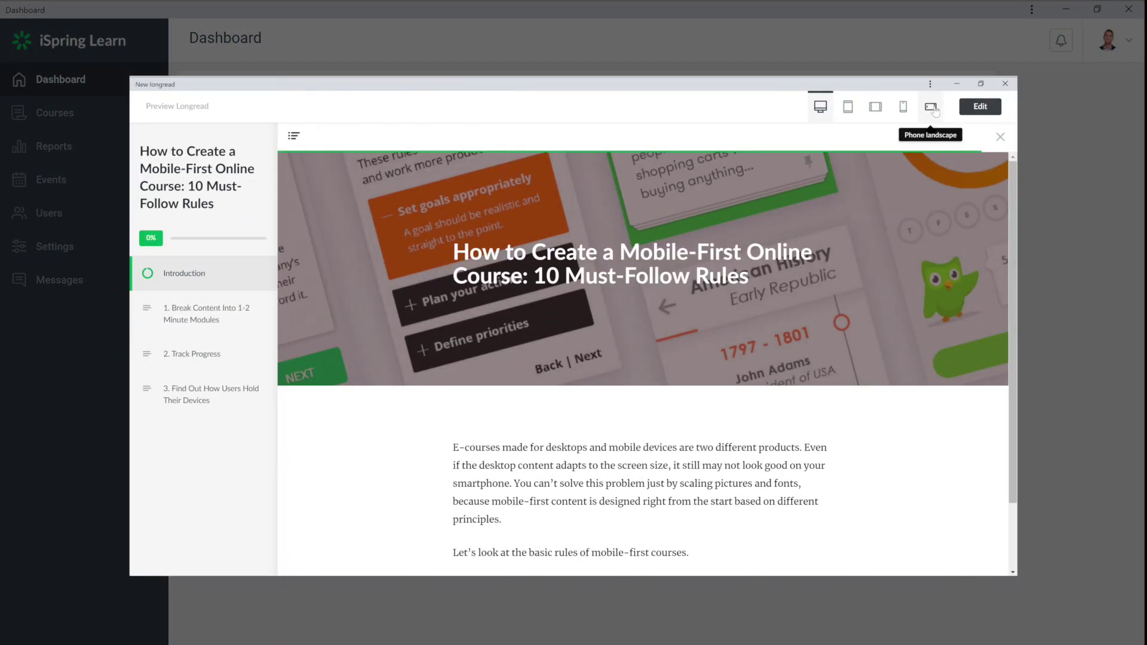
Preview the longread in portrait tablet, landscape tablet and portrait phone layouts
left_click(848, 108)
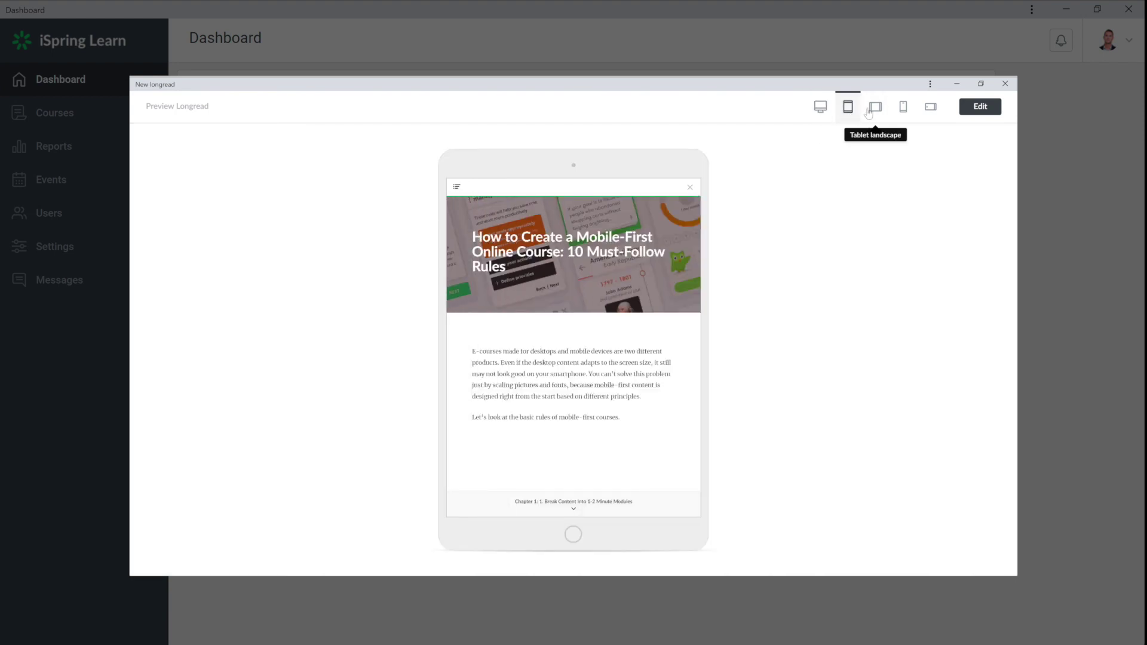
left_click(874, 109)
left_click(900, 110)
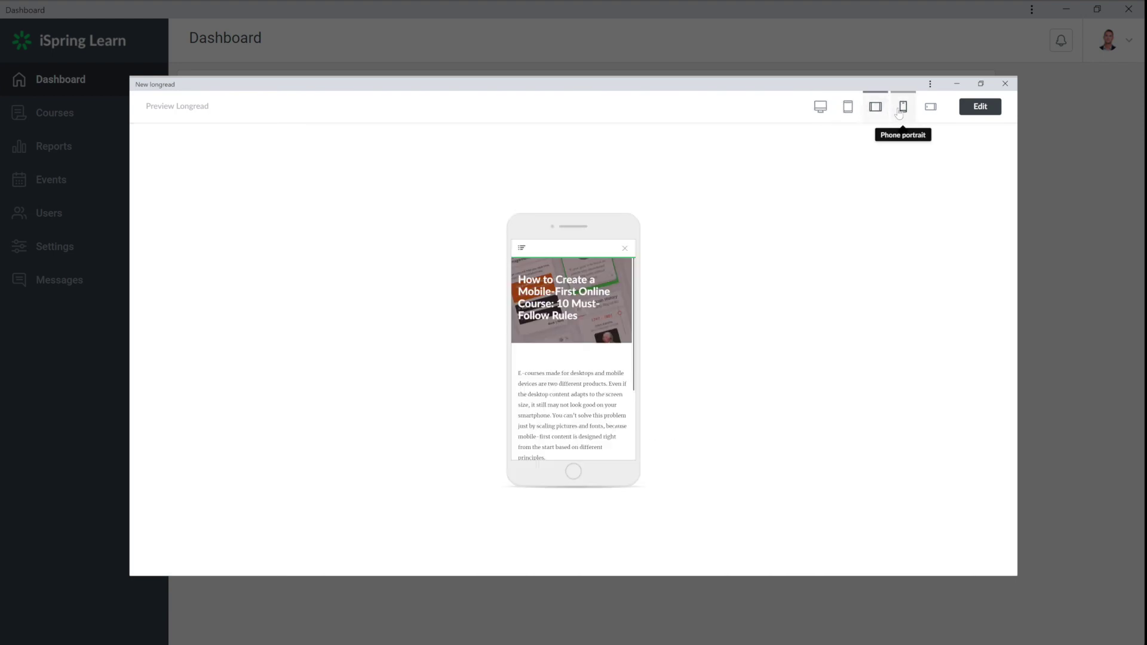
Jump to chapter 1 from the contents list and answer the quiz with 72 Seconds
left_click(524, 250)
left_click(552, 353)
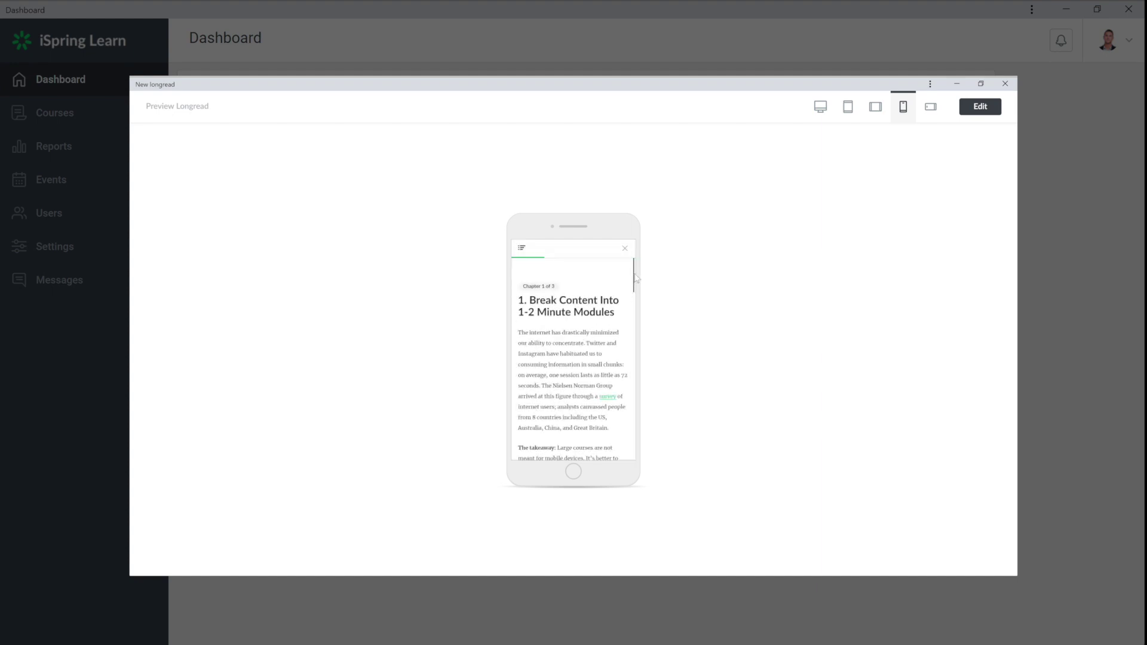
left_click_drag(637, 279, 626, 428)
left_click(541, 360)
left_click(575, 412)
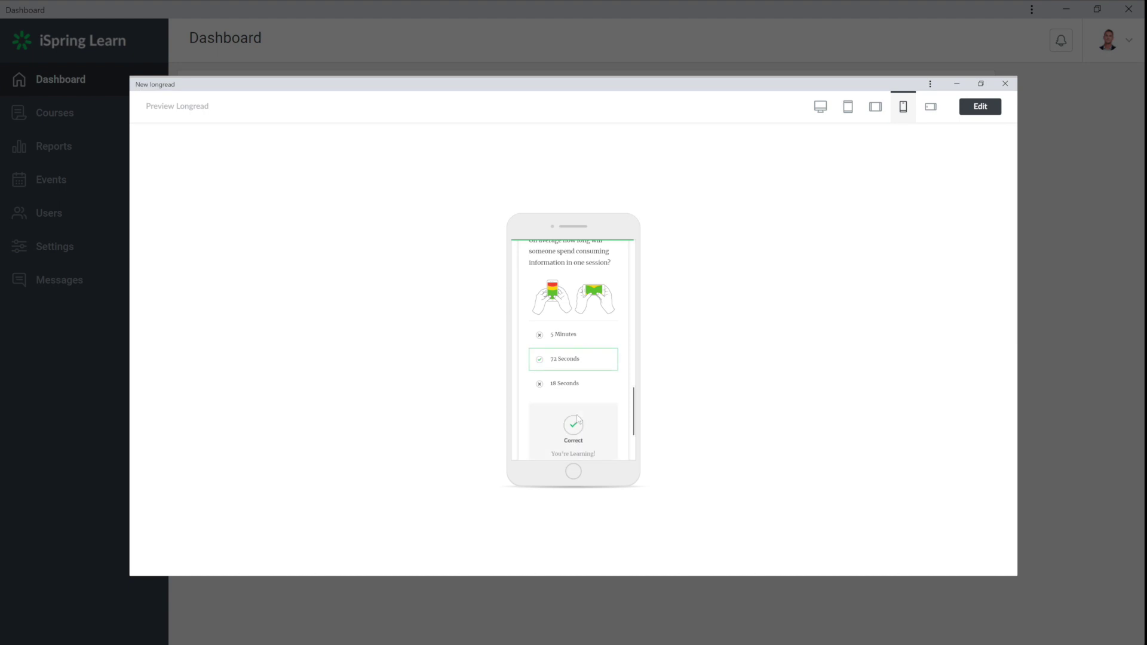
left_click_drag(635, 405, 633, 422)
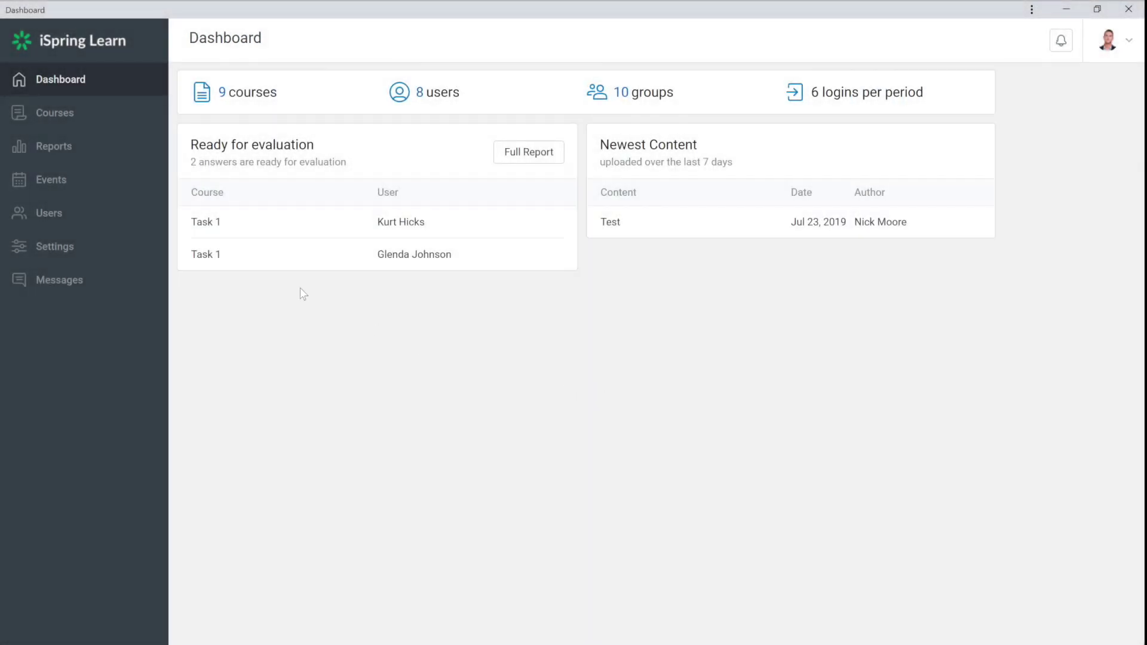
Create a new longread from Courses and paste in its title and two introduction paragraphs
left_click(120, 116)
left_click(841, 108)
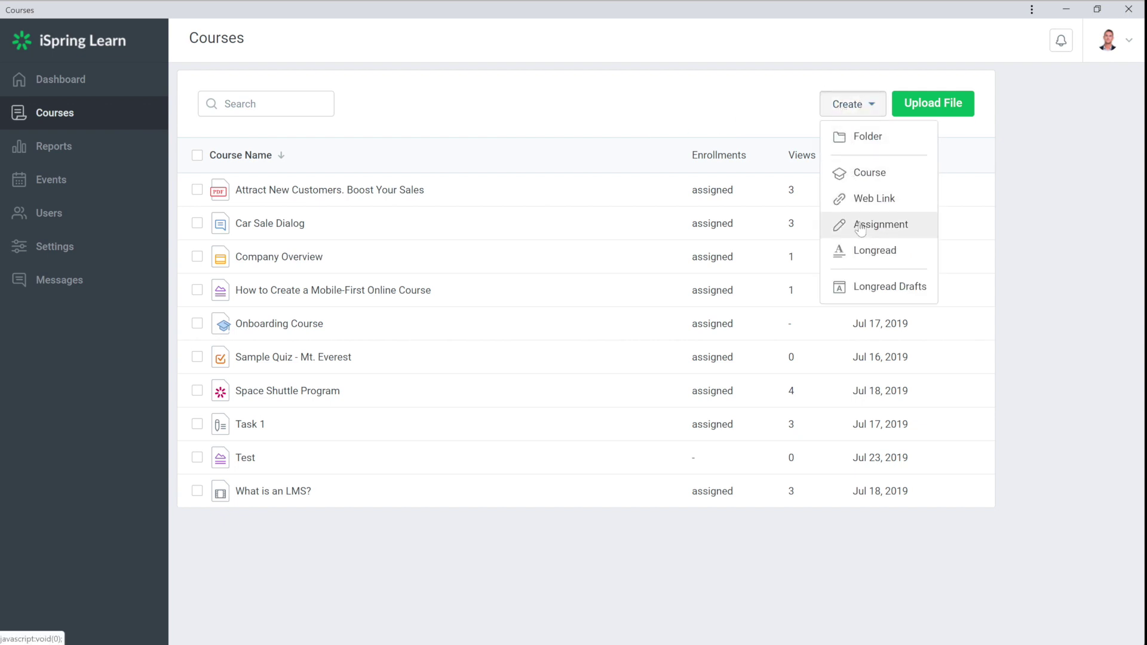
left_click(861, 249)
type("How to Create a Mobile-First Online Course: 10 Must-Follow Rules")
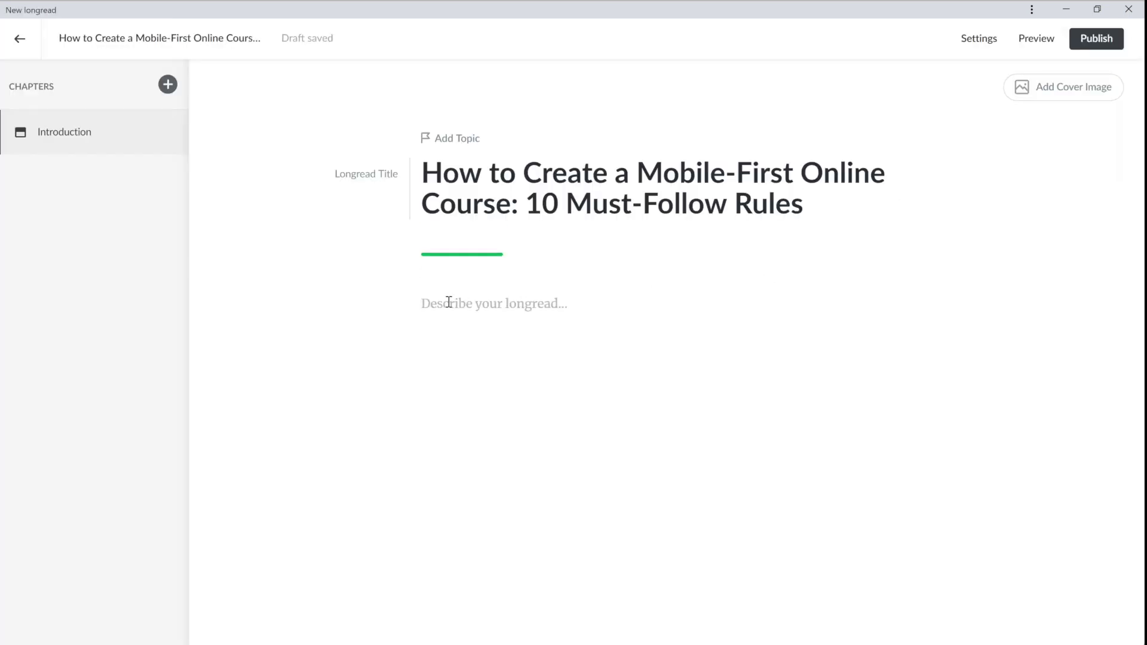
left_click(427, 305)
type("E-courses made for desktops and mobile devices are two different products. Even if the desktop content adapts to the screen size, it still may not look good on your smartphone. You can’t solve this problem just by scaling pictures and fonts, because mobile-first content is designed right from the start based on different principles. Let’s look at the basic rules of mobile-first courses.")
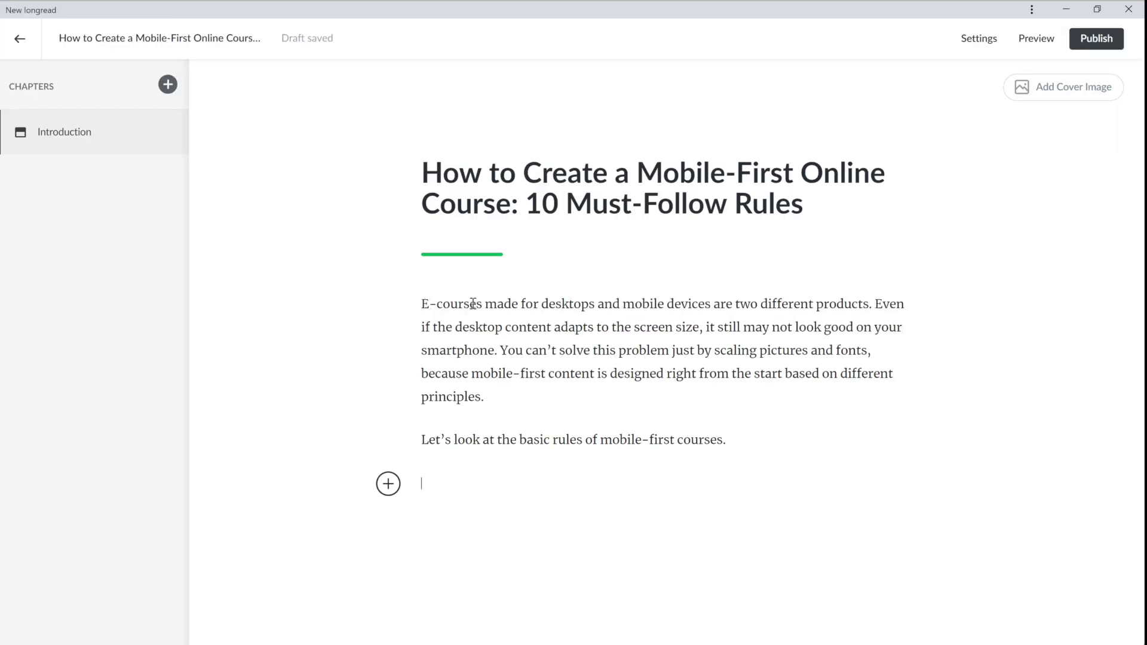
left_click(1062, 91)
Use the iSpring Learn Longreads Banner as the cover, overlaid with #4a3838 at 56% contrast
left_click(277, 109)
left_click(312, 286)
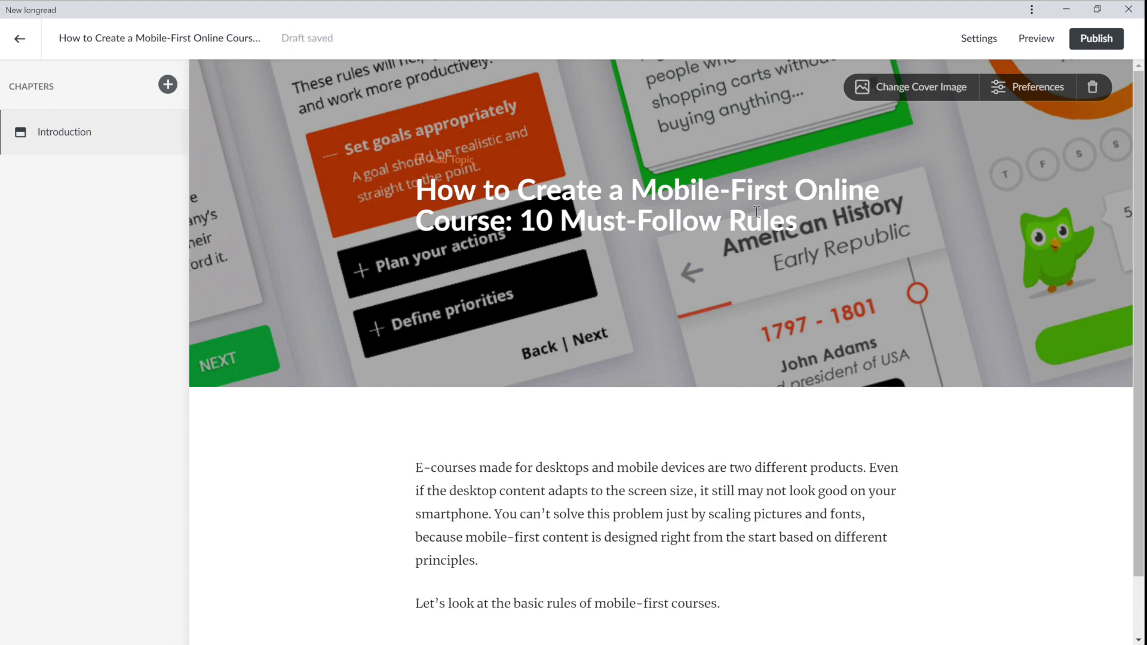
left_click(1039, 95)
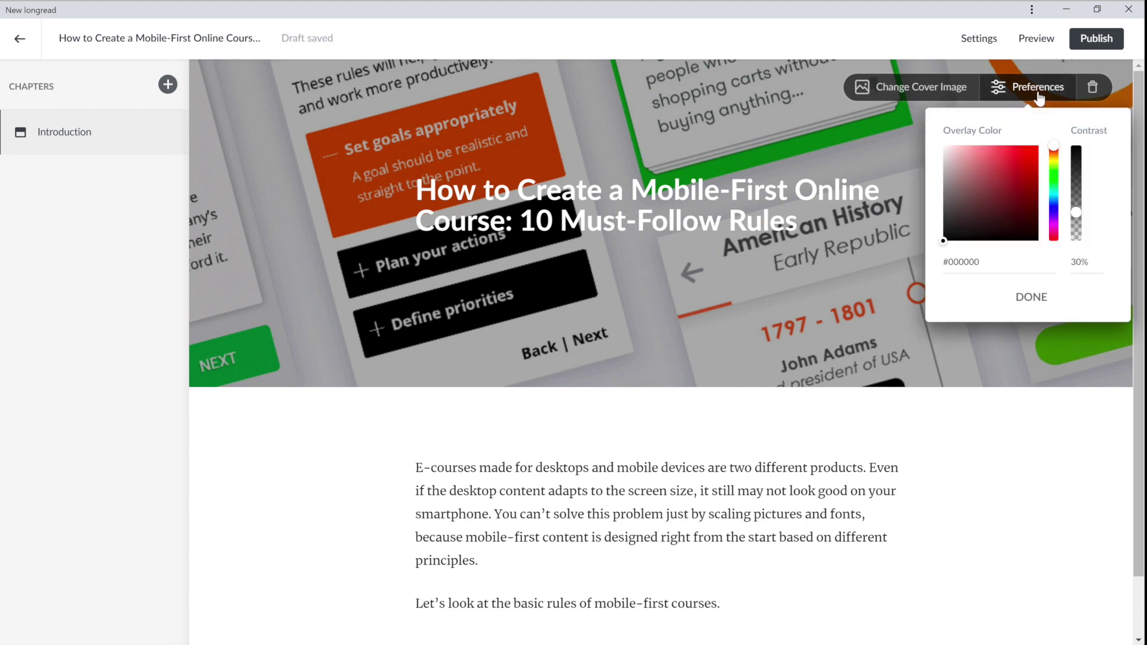
left_click_drag(944, 244, 967, 213)
left_click_drag(1076, 212, 1076, 187)
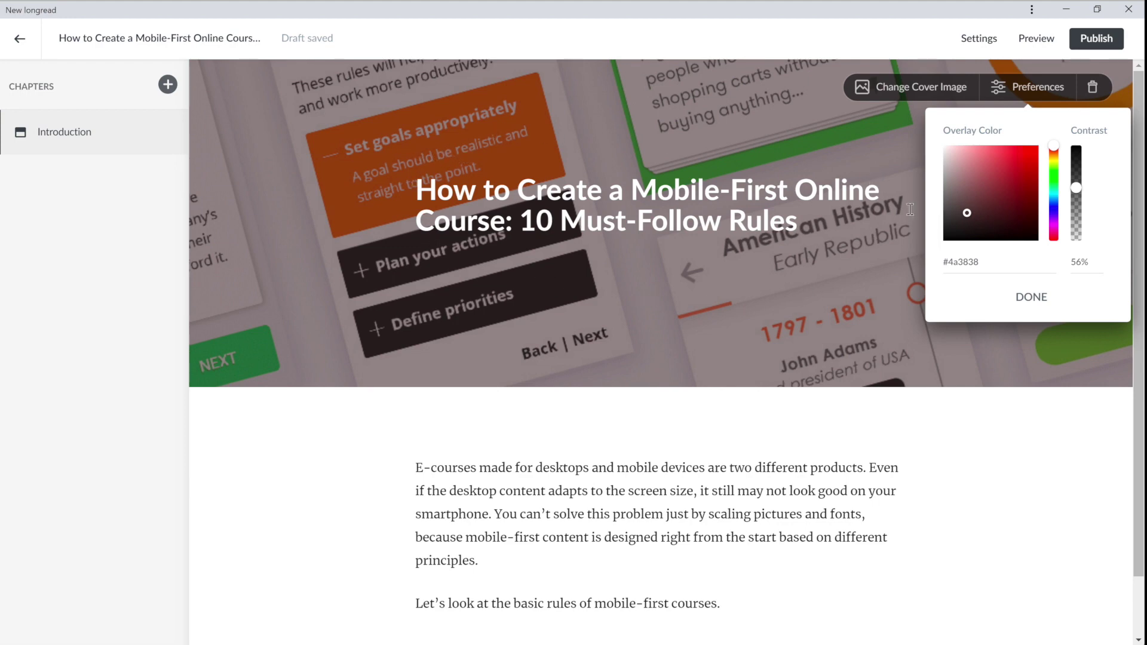
left_click(1035, 303)
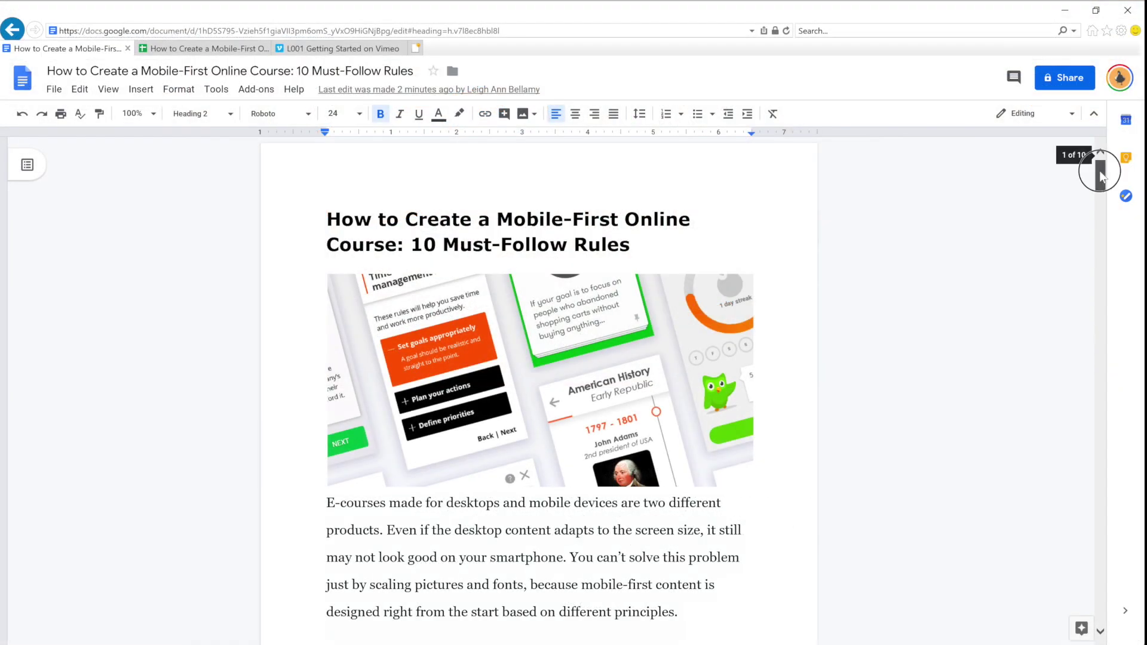
Add chapters 'Break Content Into 1-2 Minute Modules', 'Track Progress' and 'Find Out How Users Hold Their Devices'
left_click_drag(1102, 174, 1098, 205)
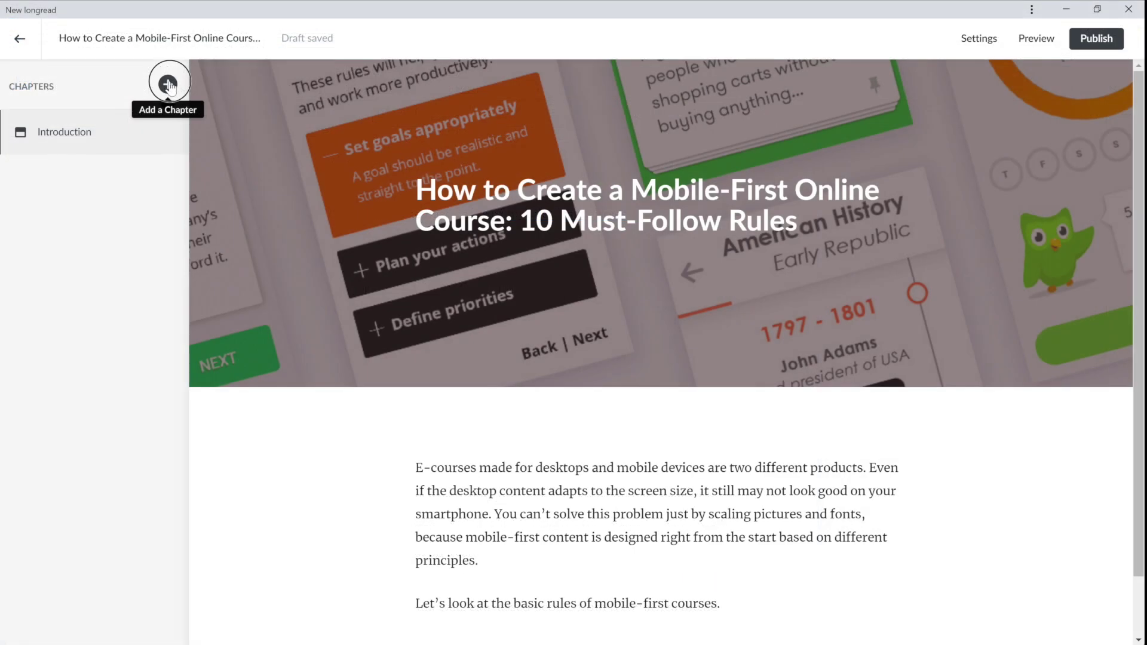
left_click(168, 84)
type("1. Break Content Into 1-2 Minute Modules")
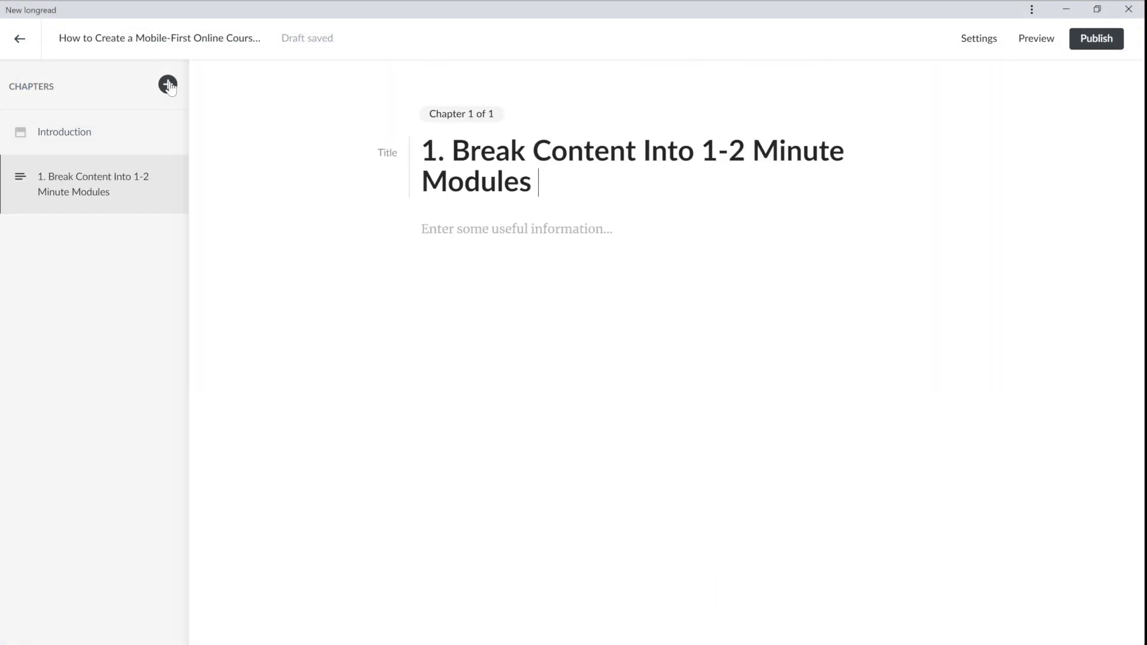
left_click(168, 84)
type("2. Track Progress")
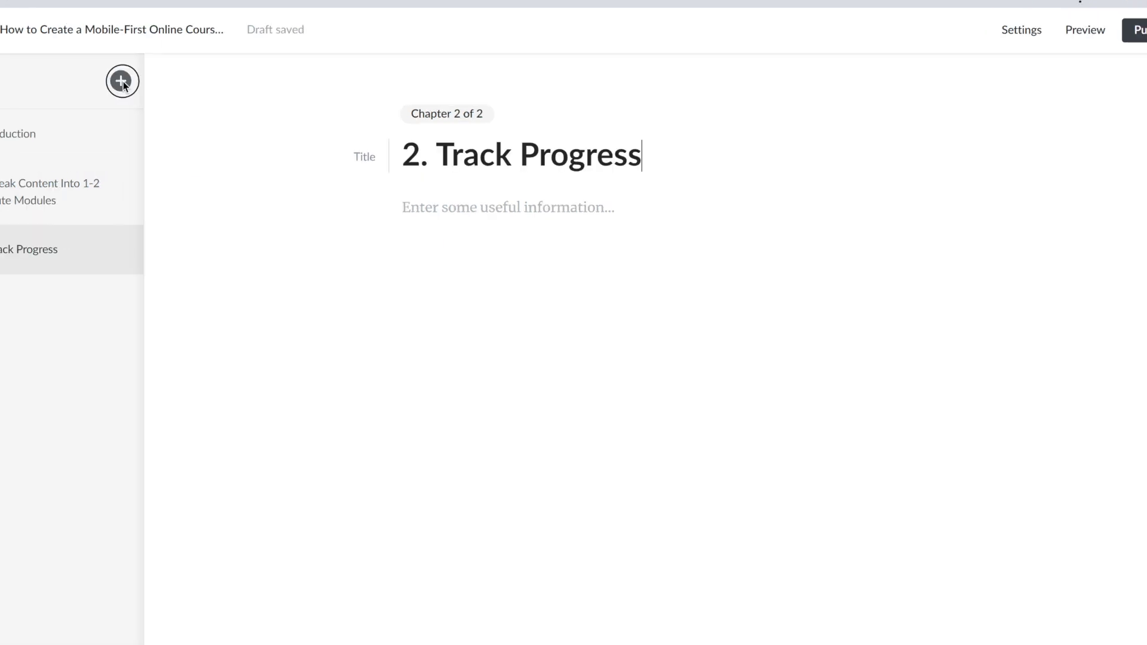
left_click(123, 81)
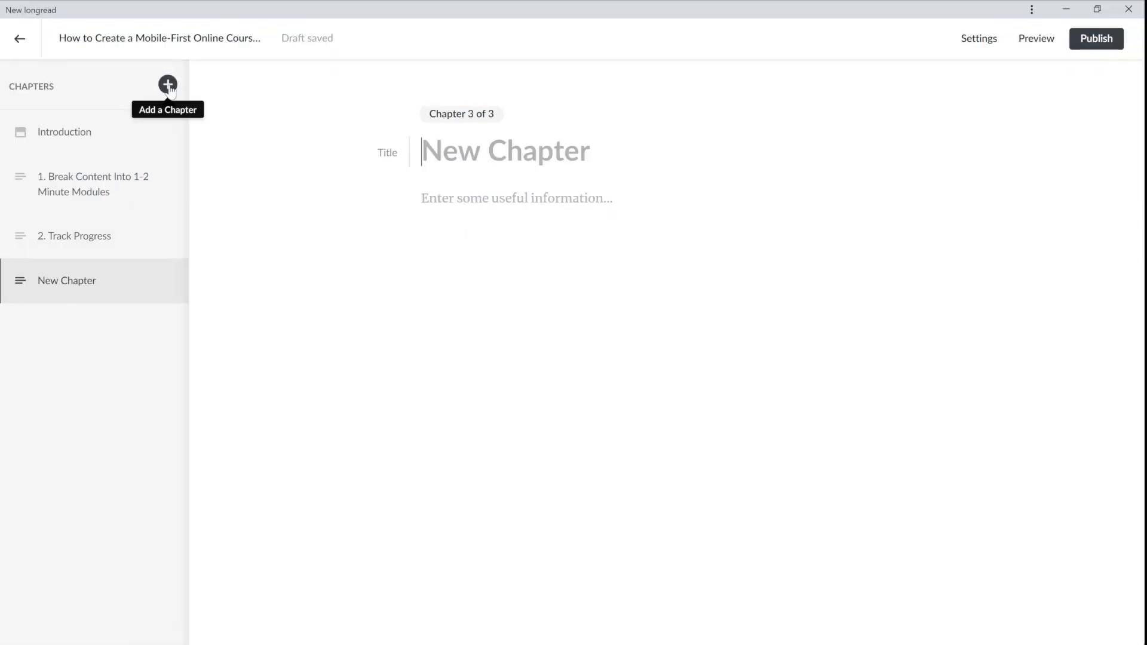
type("3. Find Out How Users Hold Their Devices")
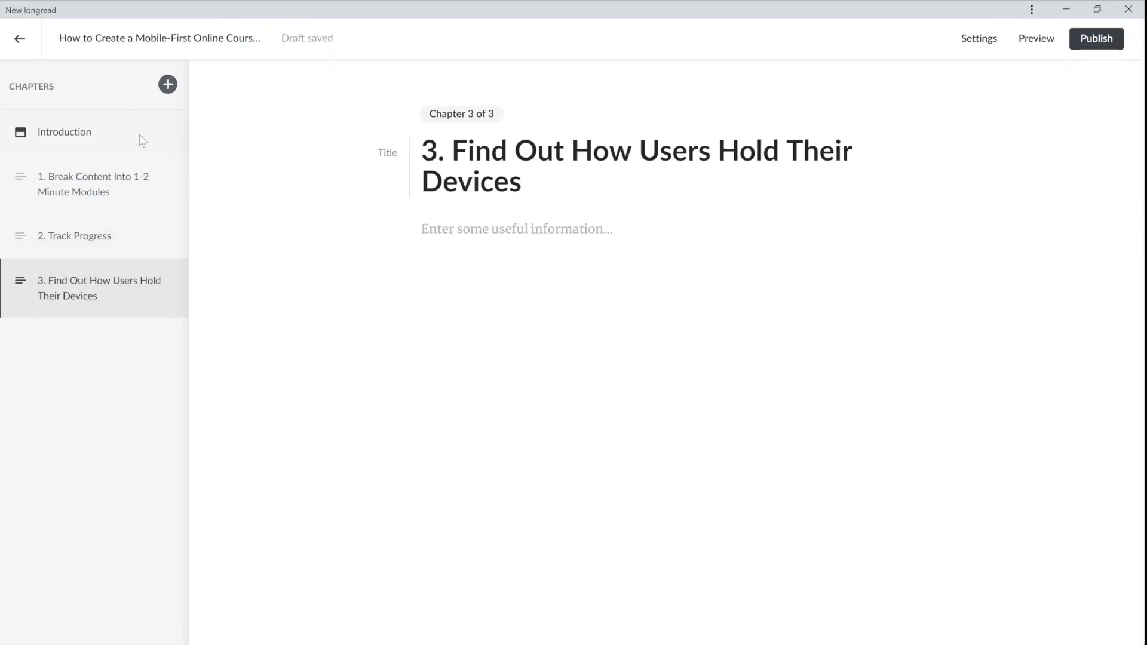
left_click(113, 188)
Type an opening sentence in chapter 1, then replace it with the five paragraphs copied from Google Docs
left_click(418, 231)
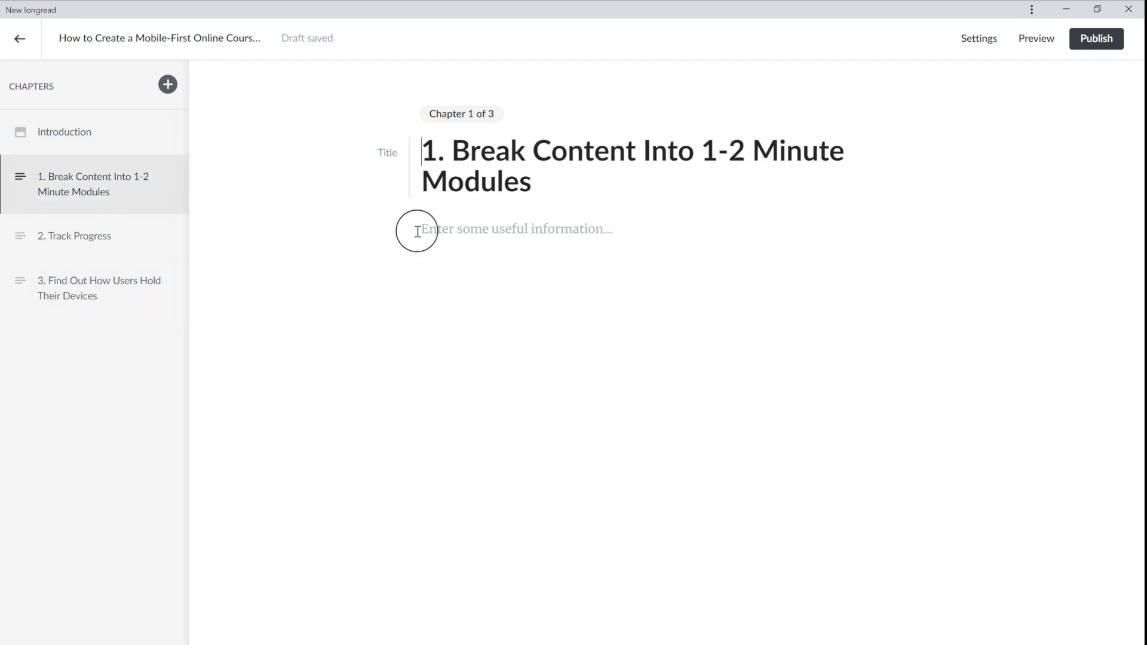
type("The internet has")
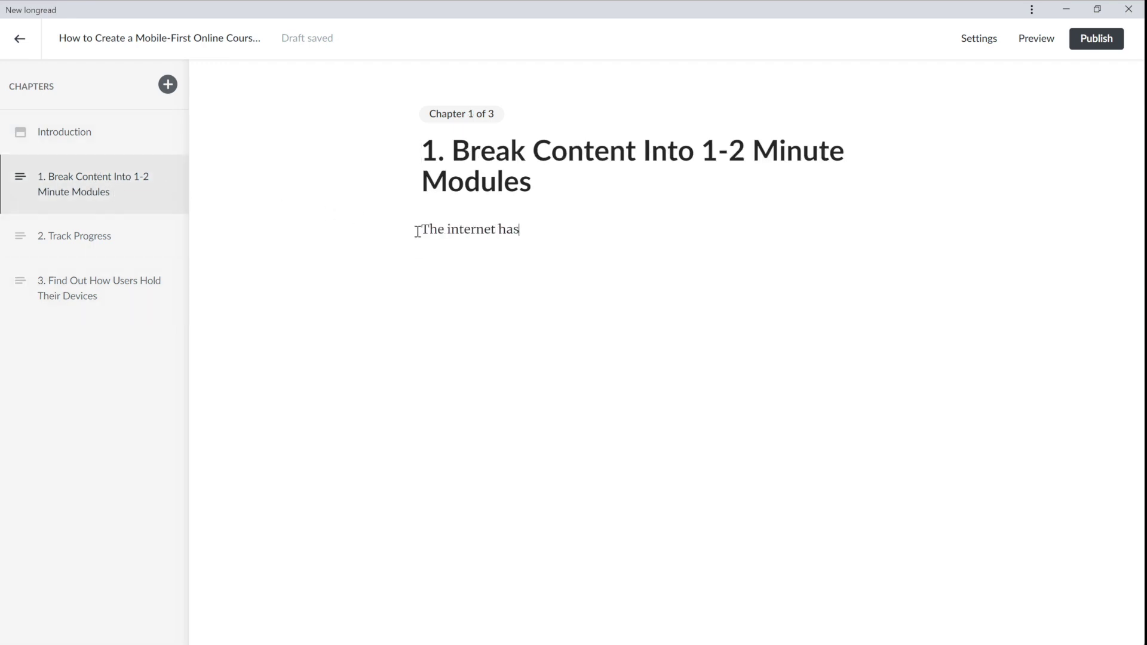
type(" drastically minimized our ability to concentrate.")
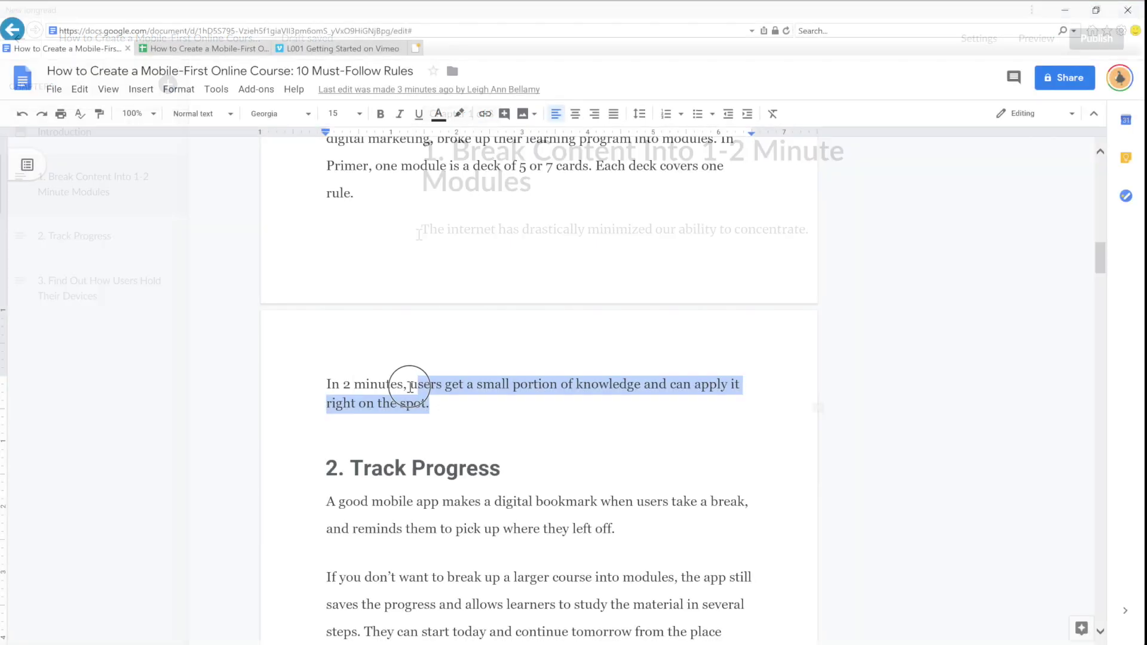
left_click_drag(333, 385, 310, 181)
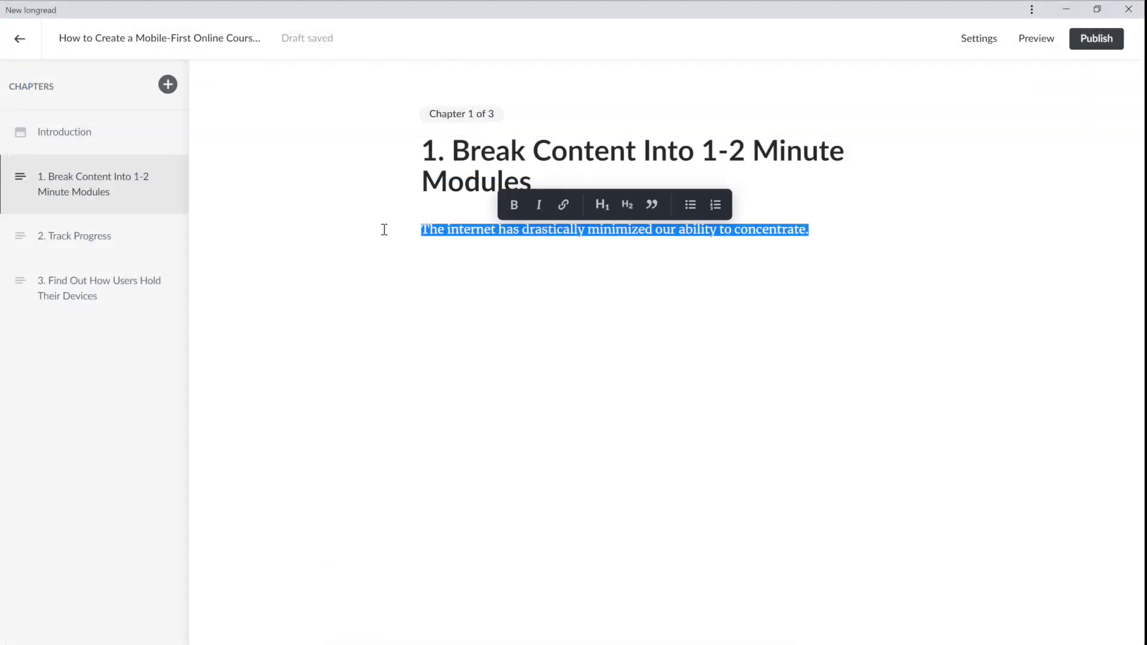
type("The internet has drastically minimized our ability to concentrate. Twitter and Instagram have habituated us to consuming information in small chunks: on average, one session lasts as little as 72 seconds. The Nielsen Norman Group arrived at this figure through a survey of internet users; analysts canvassed people from 8 countries including the US, Australia, China, and Great Britain. The takeaway: Large courses are not meant for mobile devices. It’s better to chunk content into short modules so learners can study on the go anytime and anywhere. A module is a small course within a larger one. It covers one topic, just like a chapter in a book. The authors of Google Primer, a mobile app that covers the basics of digital marketing, broke up their learning program into modules. In Primer, one module is a deck of 5 or 7 cards. Each deck covers one rule. In 2 minutes, users get a small portion of knowledge and can apply it right on the spot.")
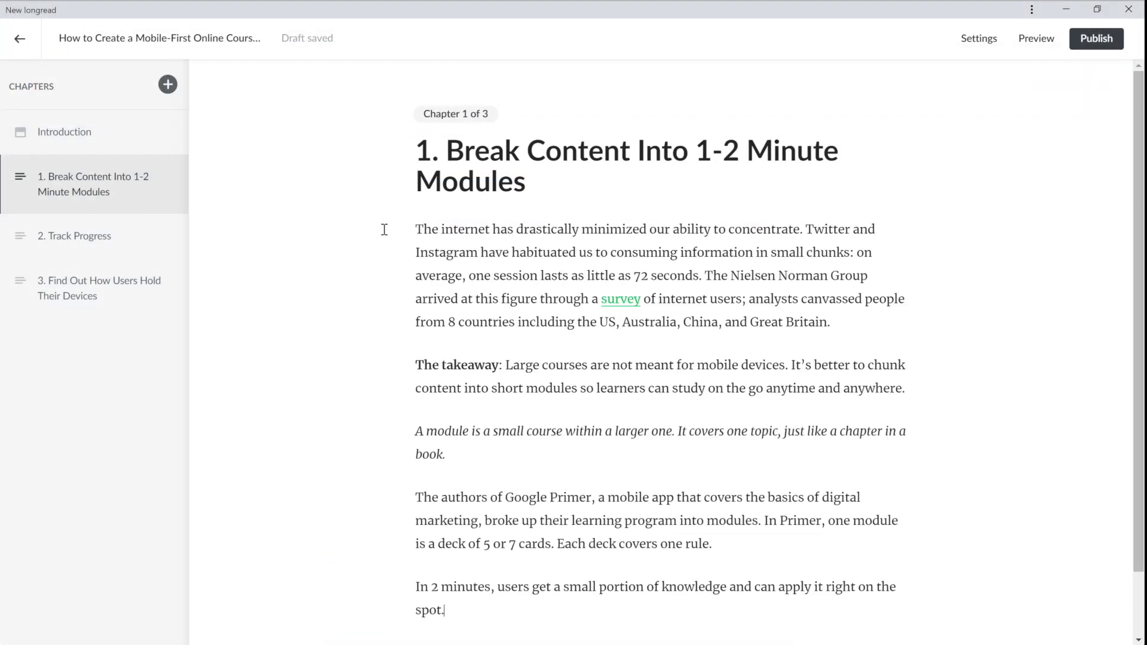
scroll(1129, 246, "down", 1)
key("Return")
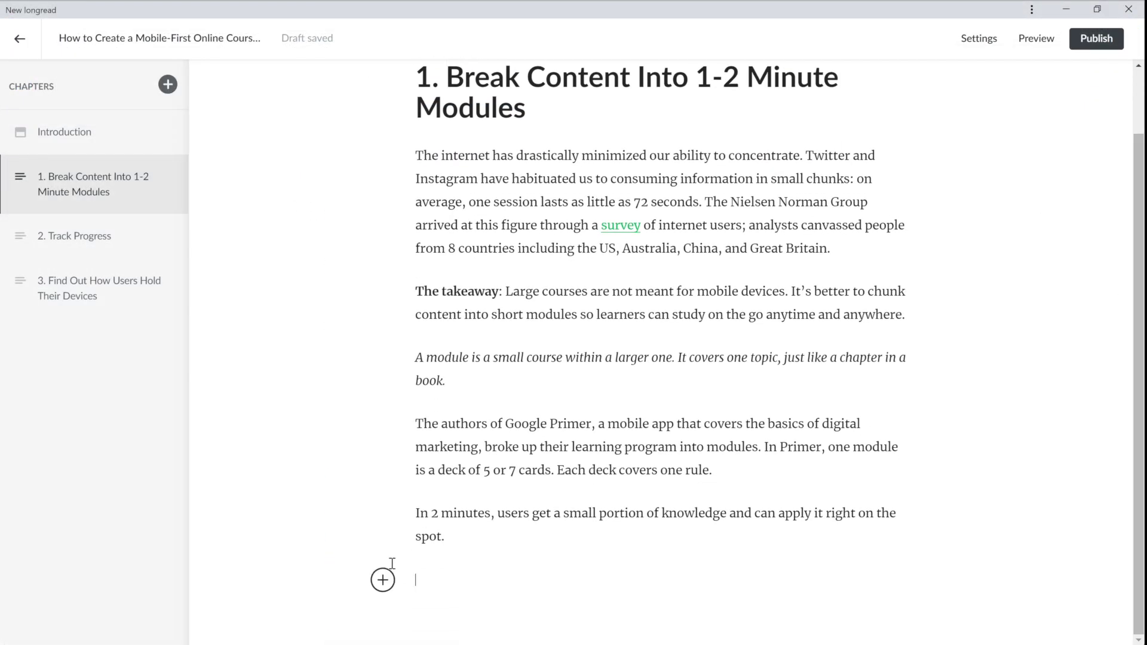
Insert the iSpring Longreads 3 phone screenshot as an image block in chapter 1
left_click(383, 581)
left_click(479, 579)
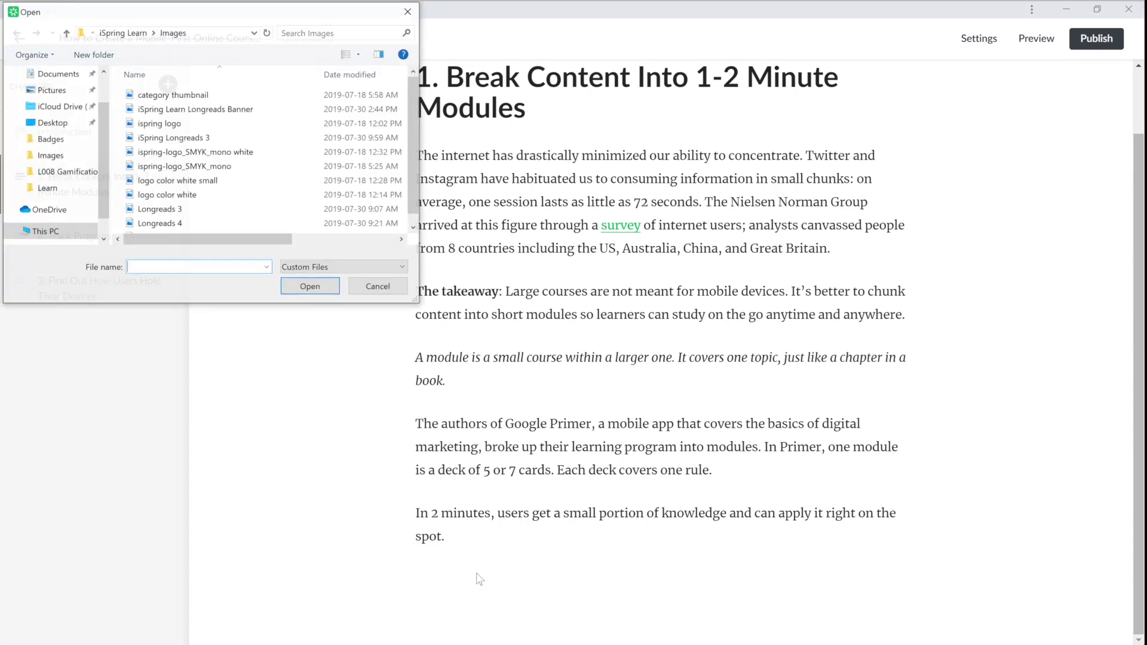
double_click(221, 139)
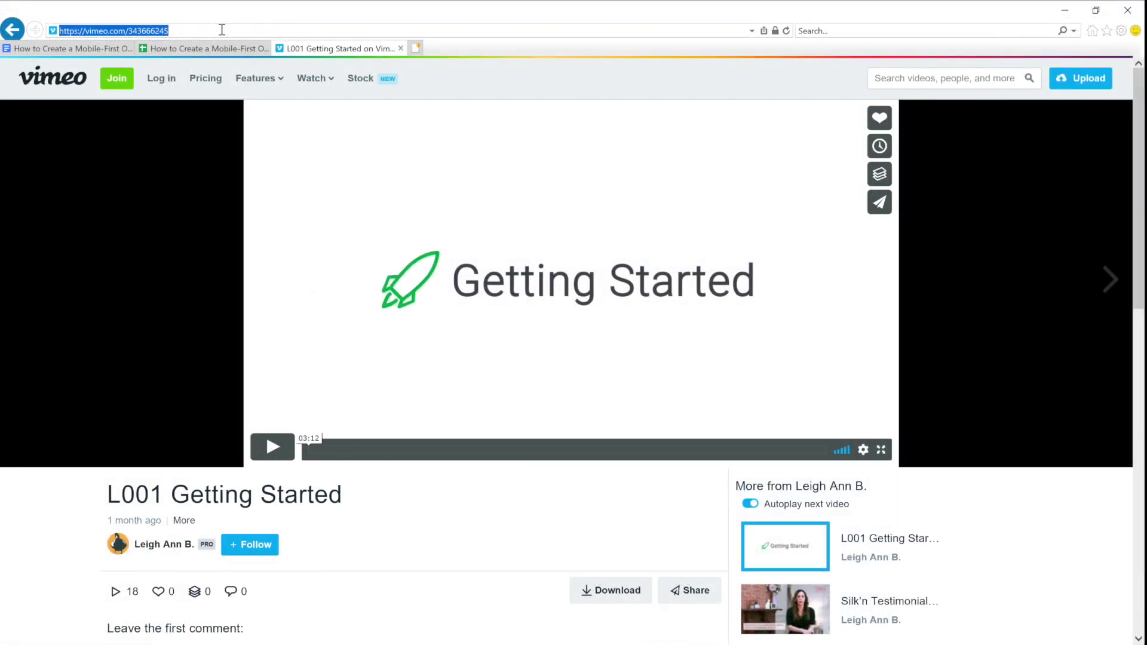
Embed the 'L001 Getting Started' Vimeo video below the image using its copied link
right_click(222, 29)
left_click(248, 67)
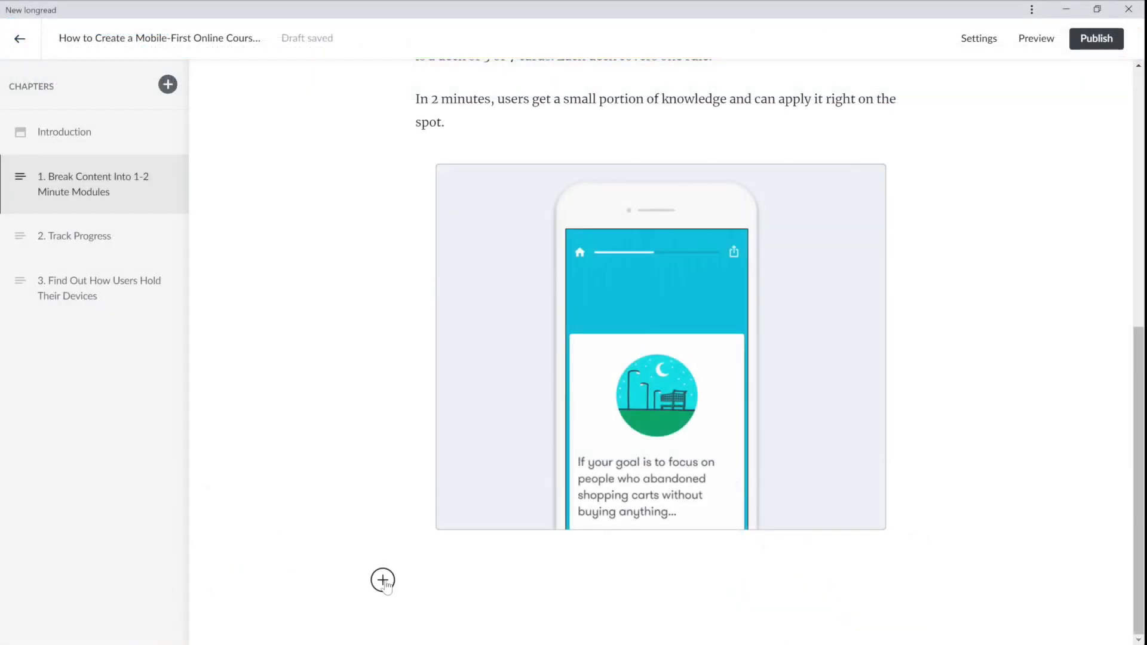
left_click(383, 580)
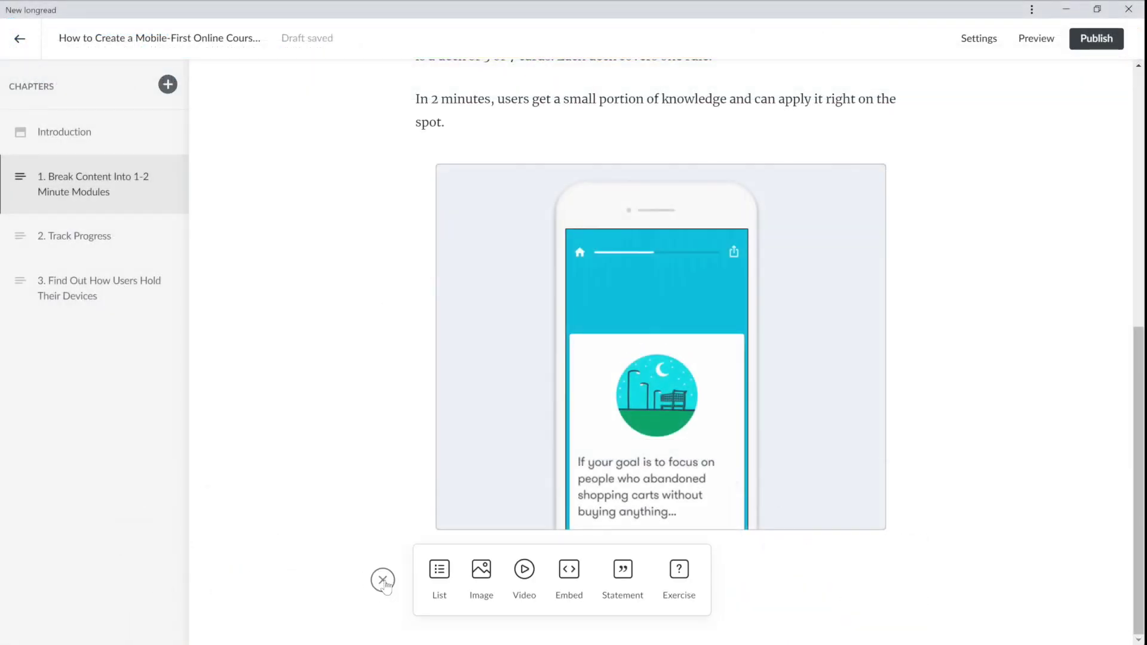
left_click(524, 570)
right_click(418, 576)
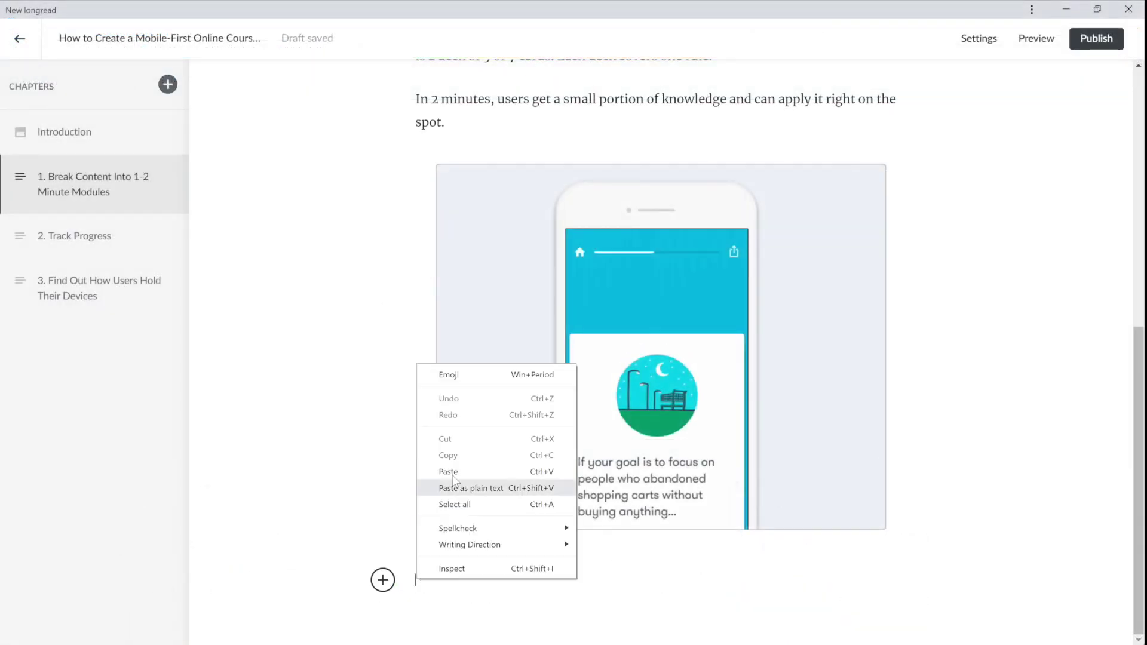
left_click(454, 471)
key("Return")
scroll(1127, 461, "down", 3)
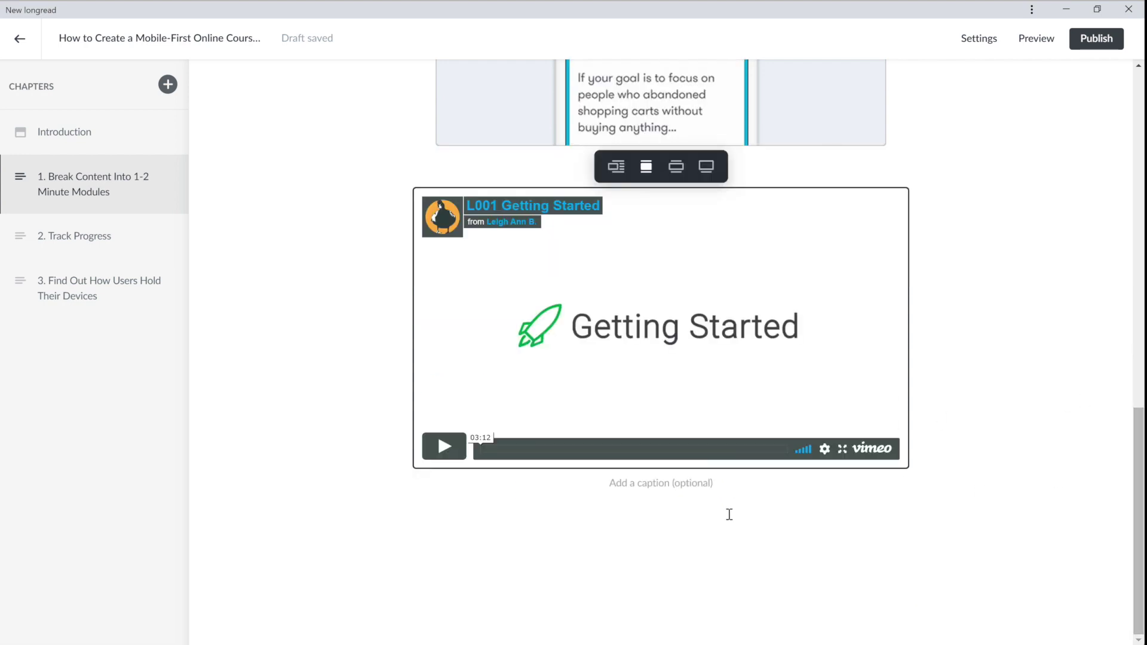
left_click(562, 523)
Widen the embedded Vimeo video
left_click(383, 537)
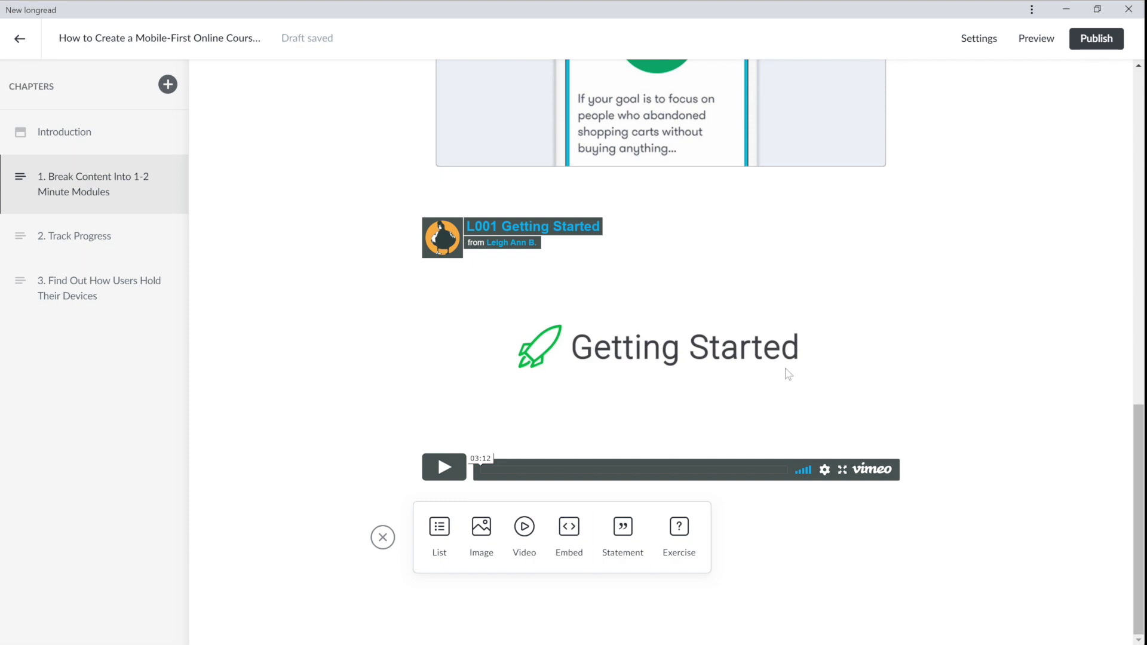
left_click(788, 375)
left_click(676, 167)
left_click(1127, 329)
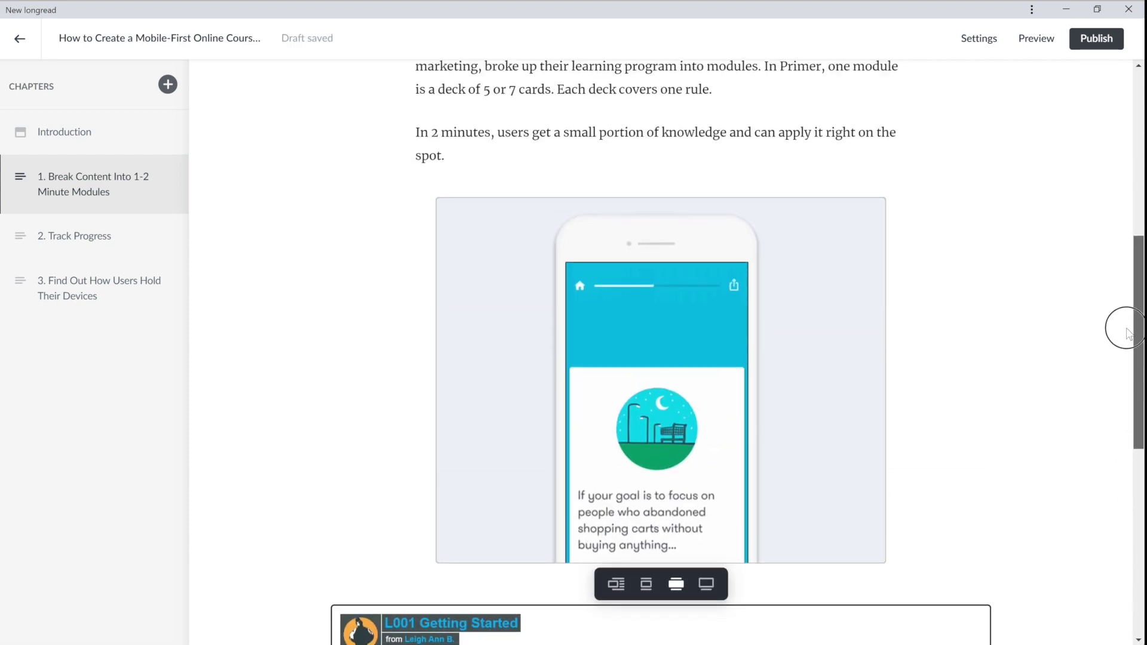
left_click_drag(1126, 329, 1129, 248)
Format the 'A module is…' definition as a quote and add an empty paragraph below the video
left_click_drag(436, 234, 404, 191)
left_click(698, 186)
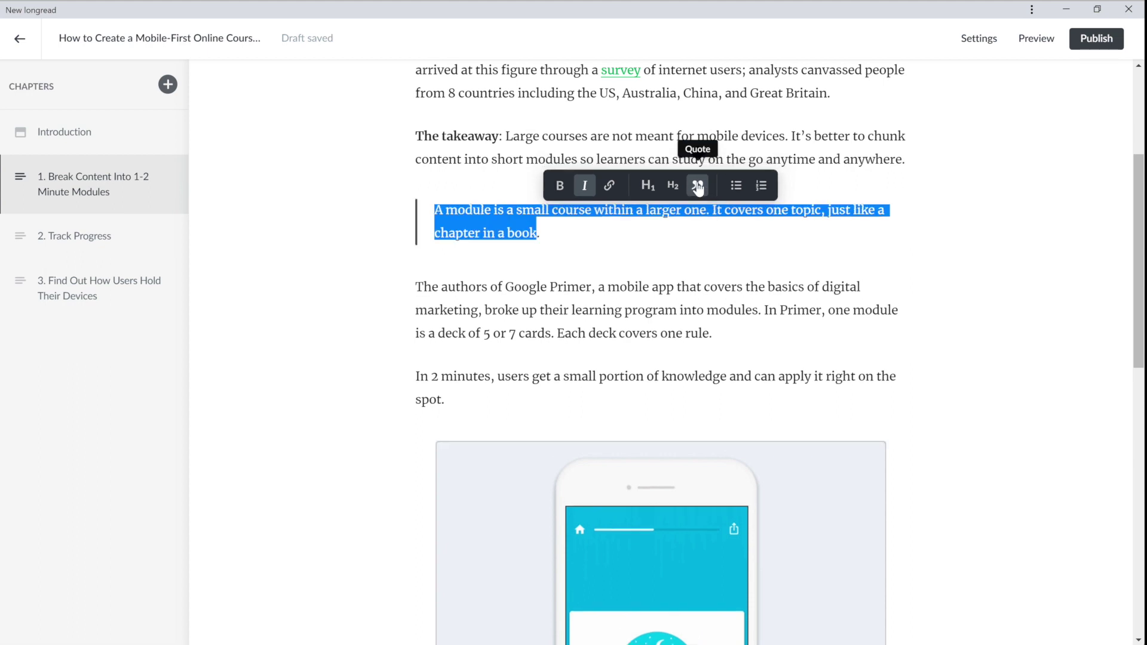
left_click(702, 242)
left_click_drag(1141, 205, 1140, 477)
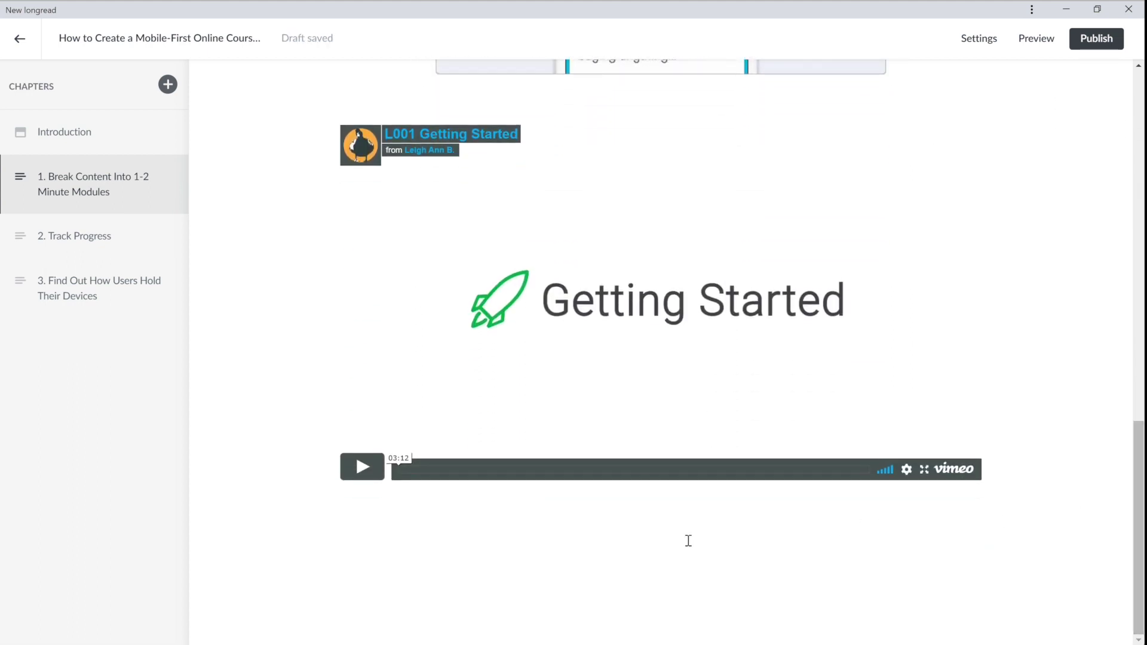
left_click(482, 541)
Insert a quiz exercise with the pasted session-length question and a loaded question image
left_click(383, 537)
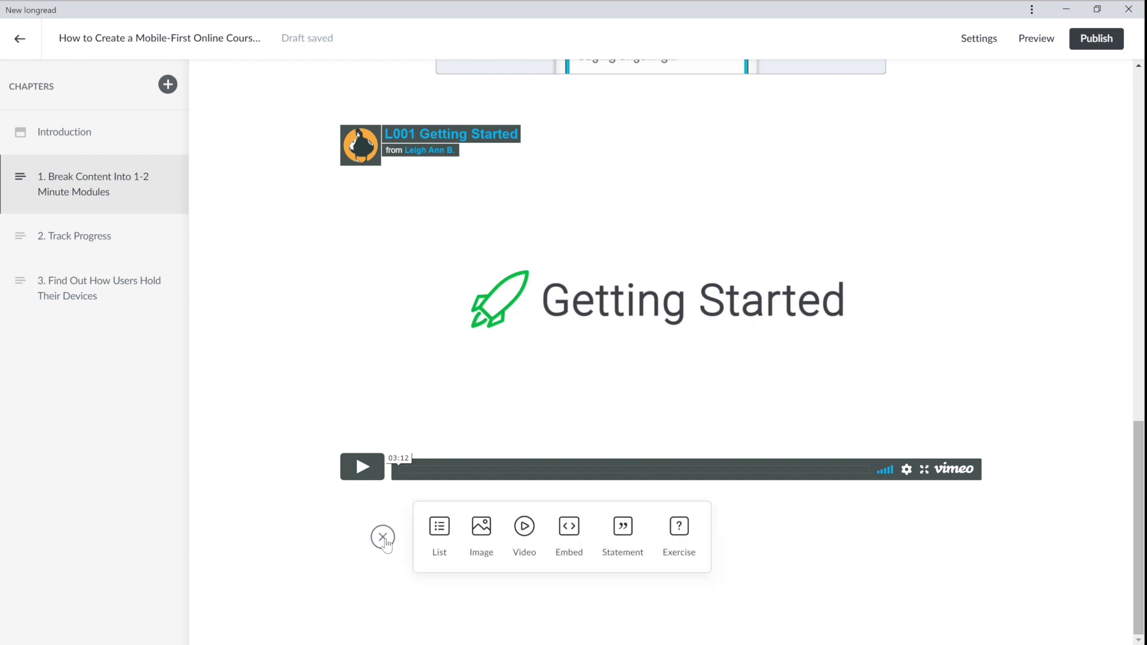
left_click(679, 542)
left_click(621, 180)
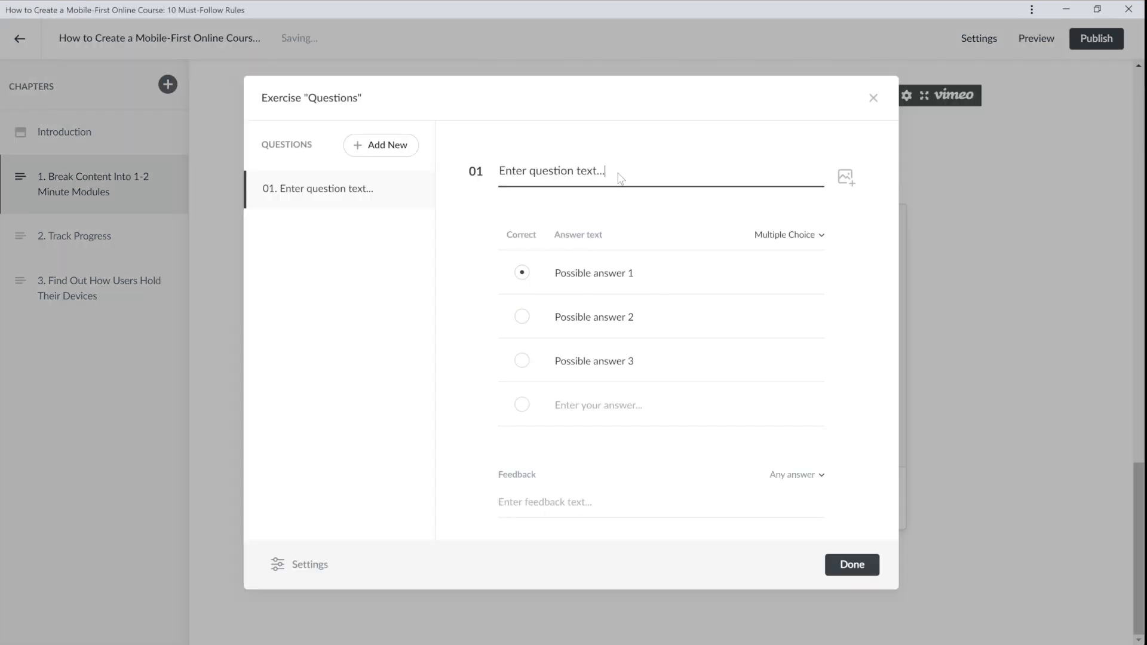
key("ctrl+v")
left_click(833, 177)
left_click(866, 215)
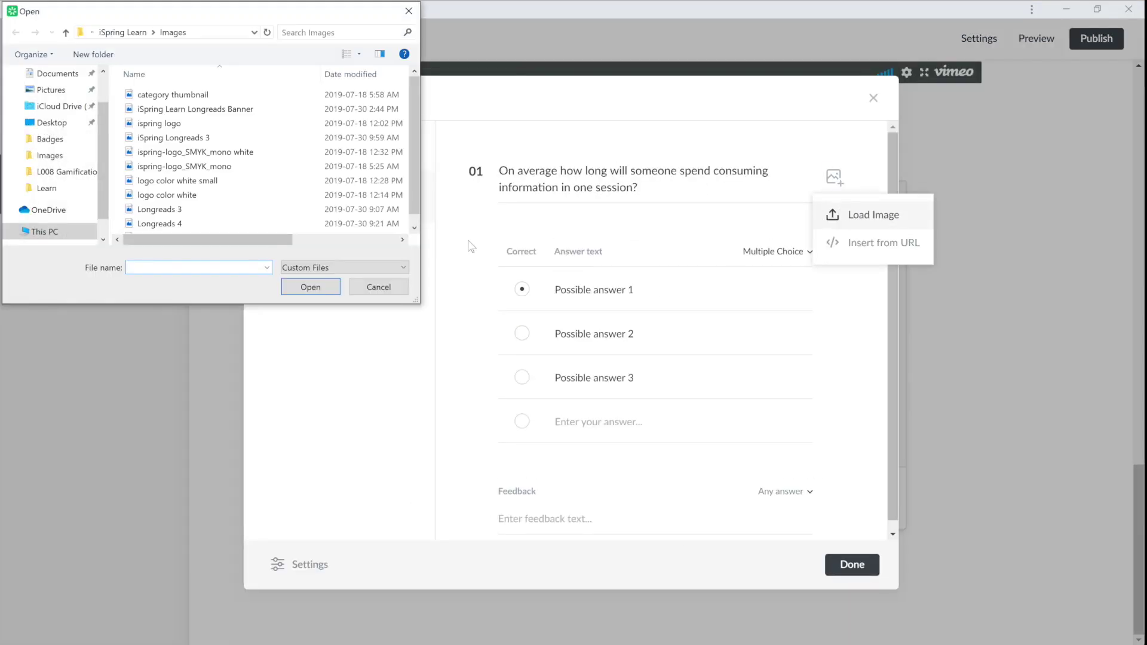
left_click(185, 224)
left_click(301, 291)
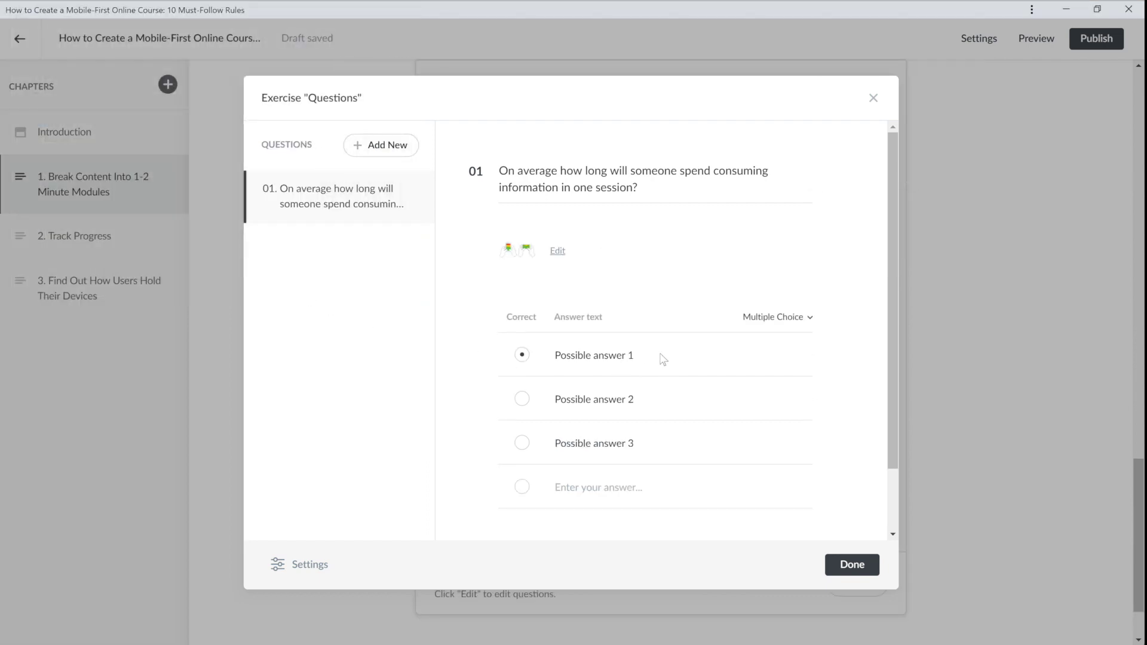
Add answers 5 Minutes, 72 Seconds (correct), 18 Seconds and feedback 'You are learning!'
left_click(663, 359)
type("5 Minutes")
left_click(621, 399)
type("72 Seconds")
left_click(641, 443)
type("18 Seconds")
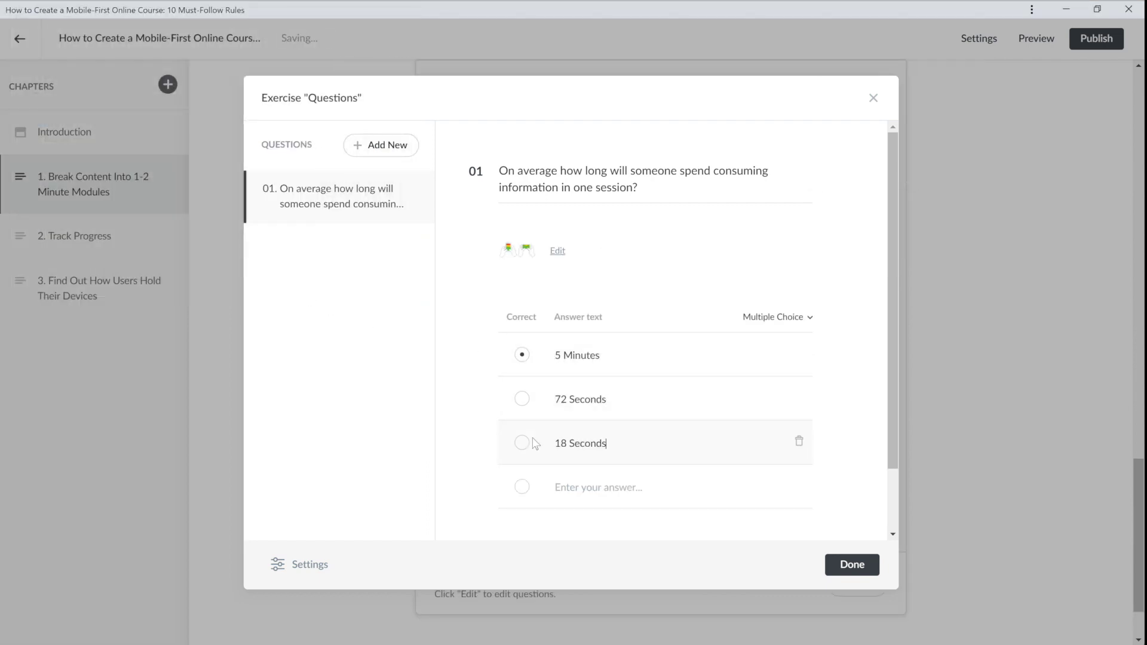
left_click(522, 401)
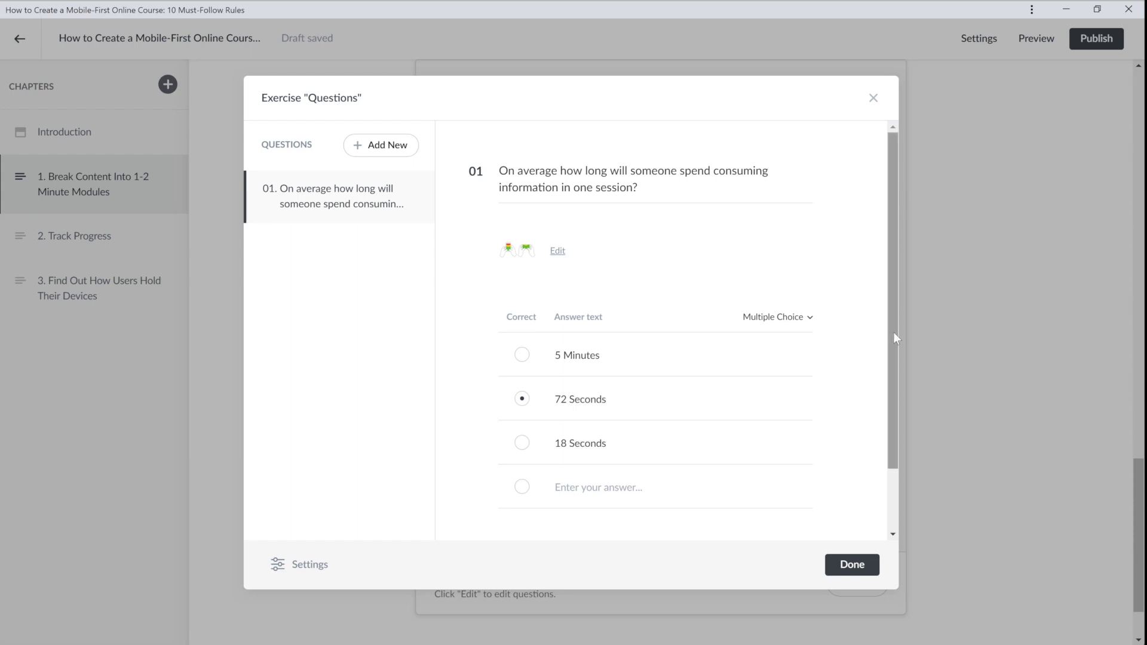
left_click_drag(896, 335, 879, 410)
left_click(579, 511)
type("You are learning!")
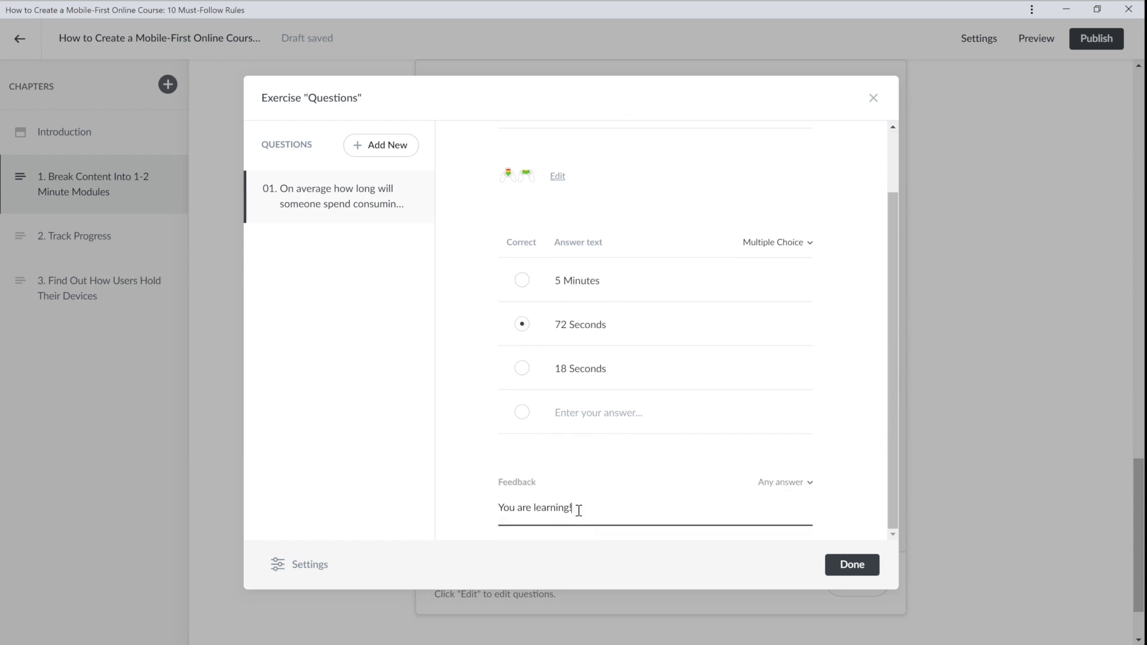
left_click(851, 573)
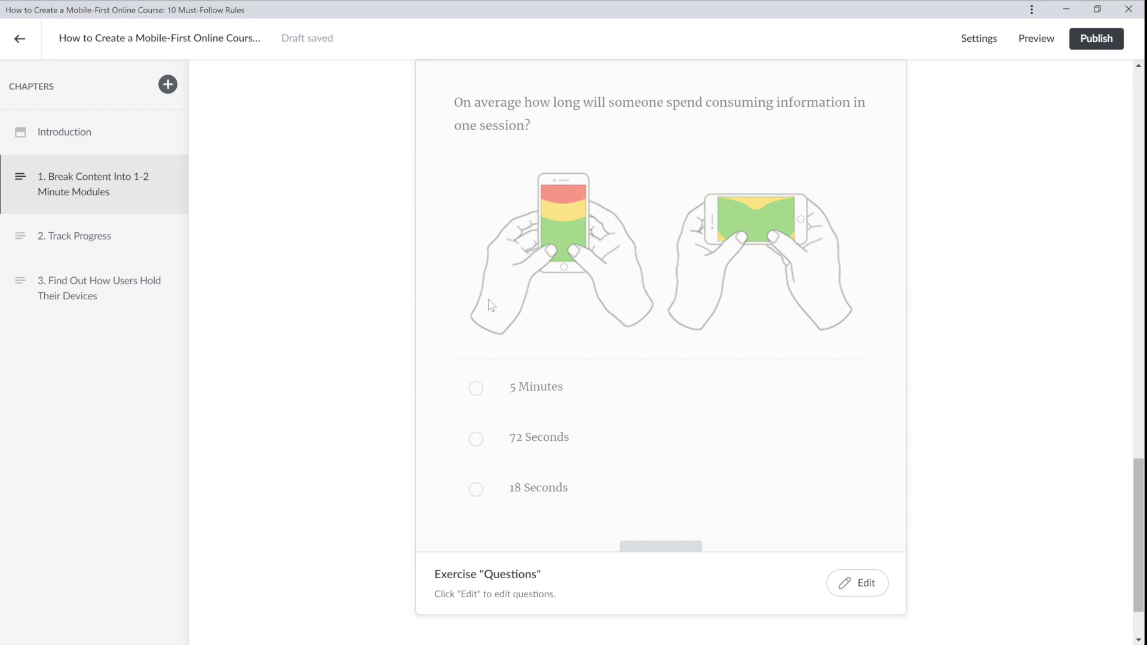
Set the longread's accent colour to the custom green #3CB46E
scroll(1119, 389, "up", 10)
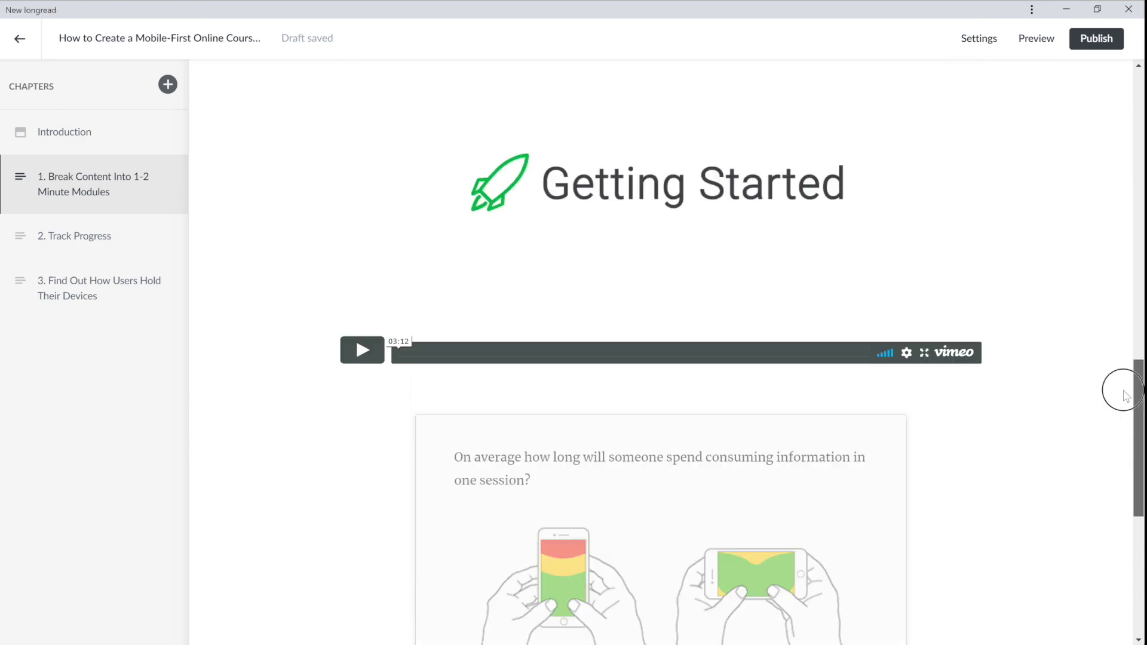
left_click(978, 40)
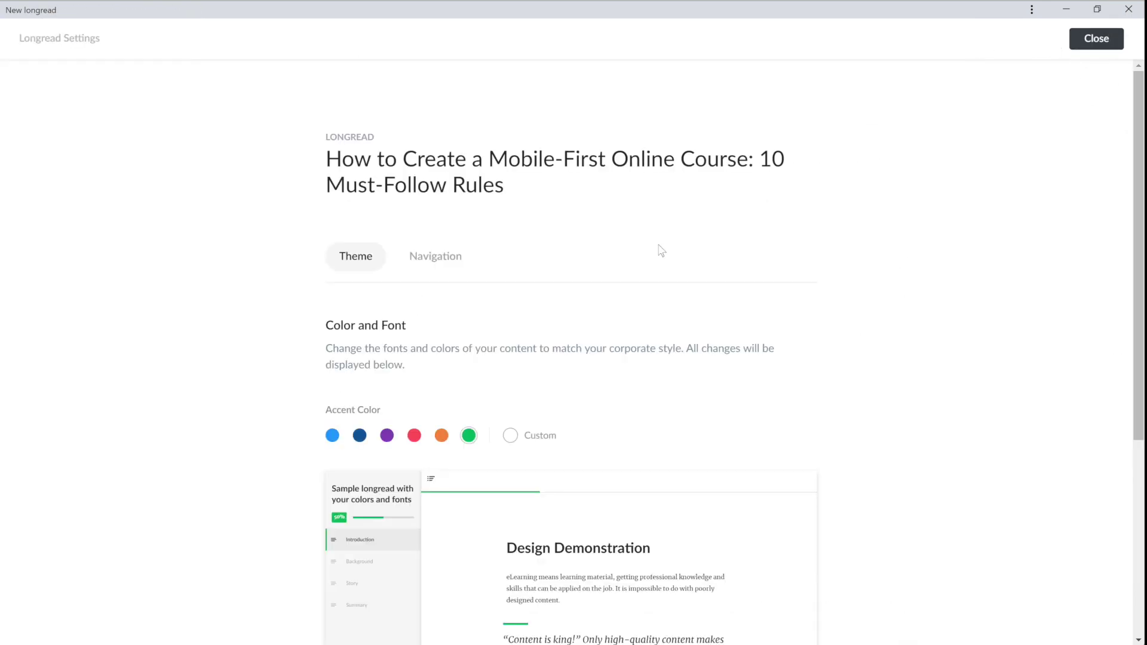
left_click(508, 439)
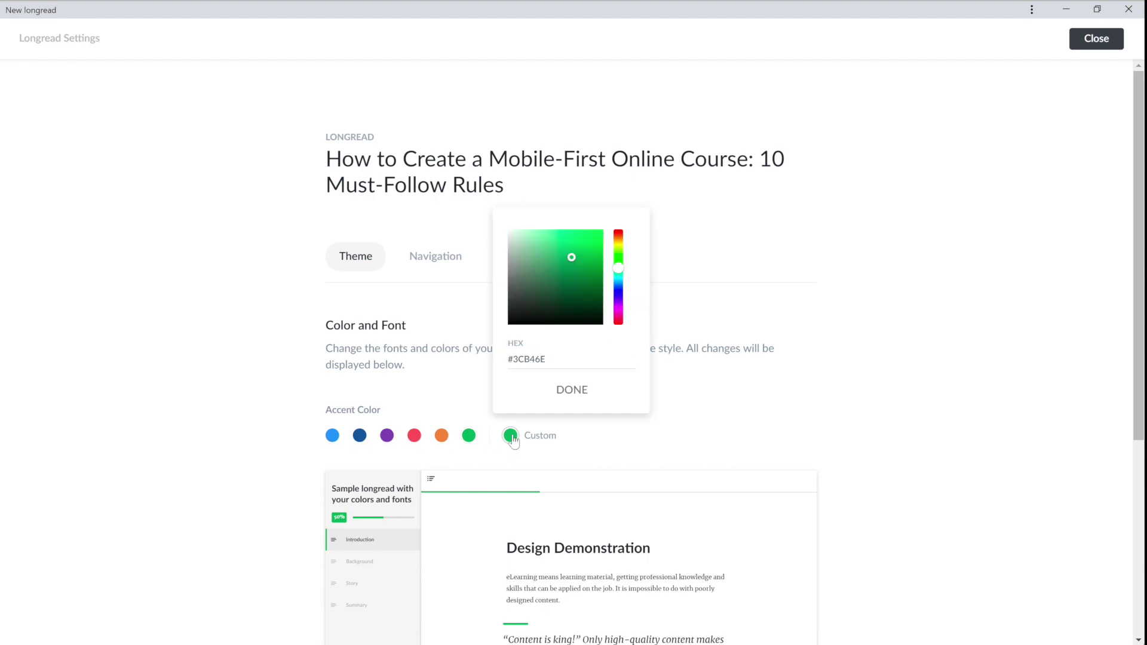
left_click(569, 390)
Keep Lato as the headings font and Merriweather as the body font
left_click_drag(1137, 300, 1085, 532)
left_click(484, 557)
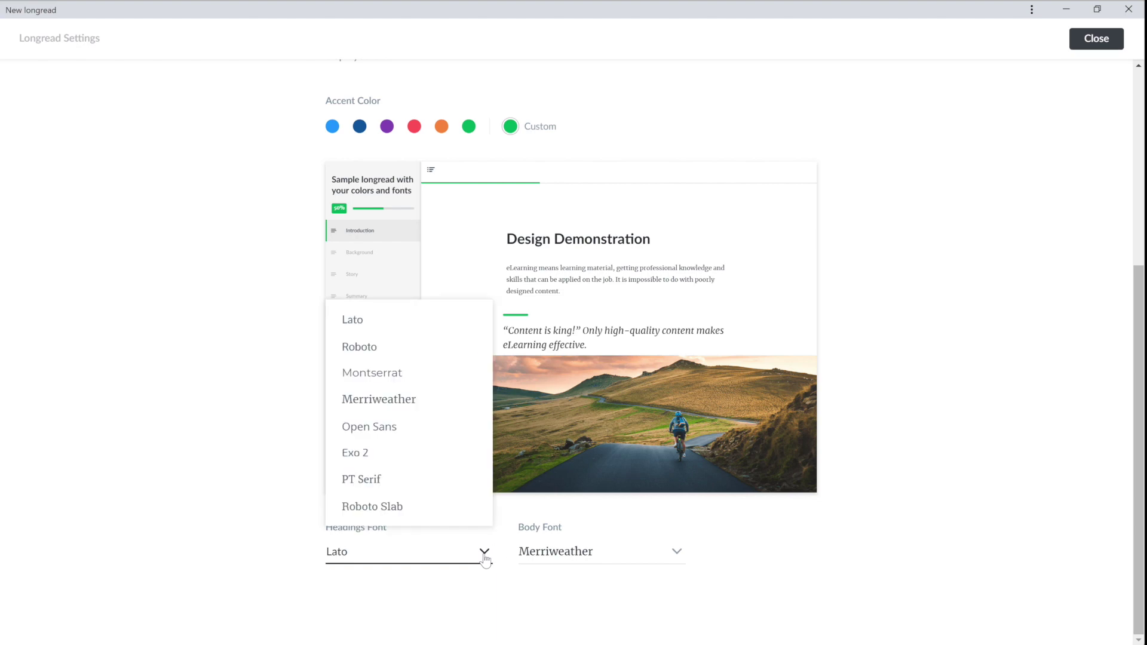
left_click(483, 555)
left_click(675, 561)
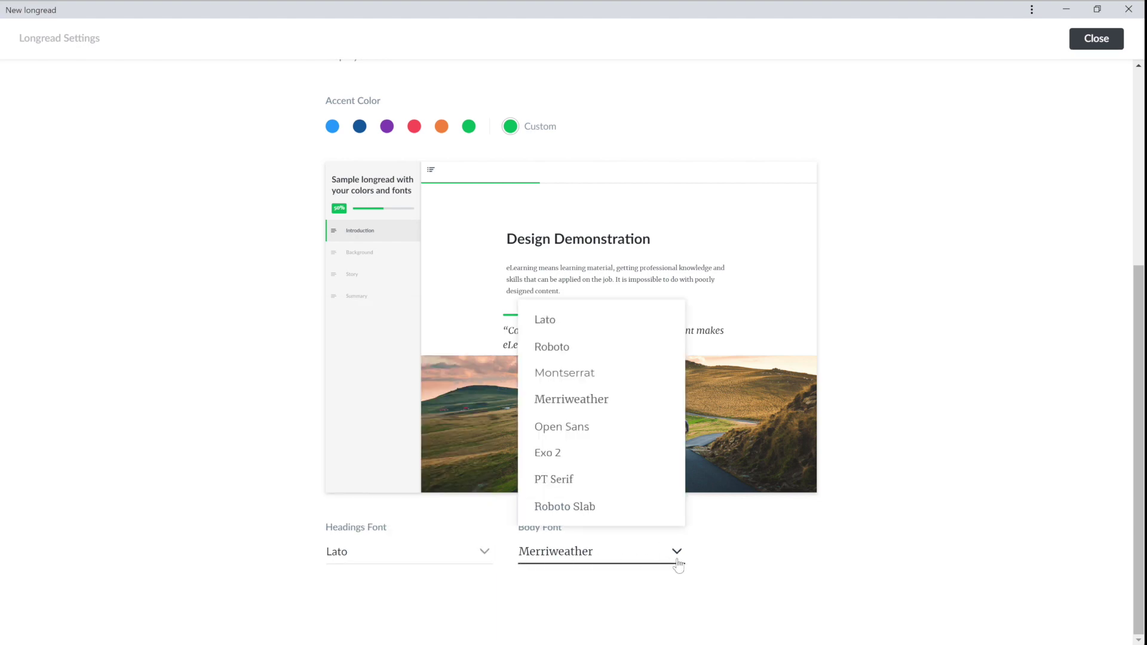
left_click(678, 564)
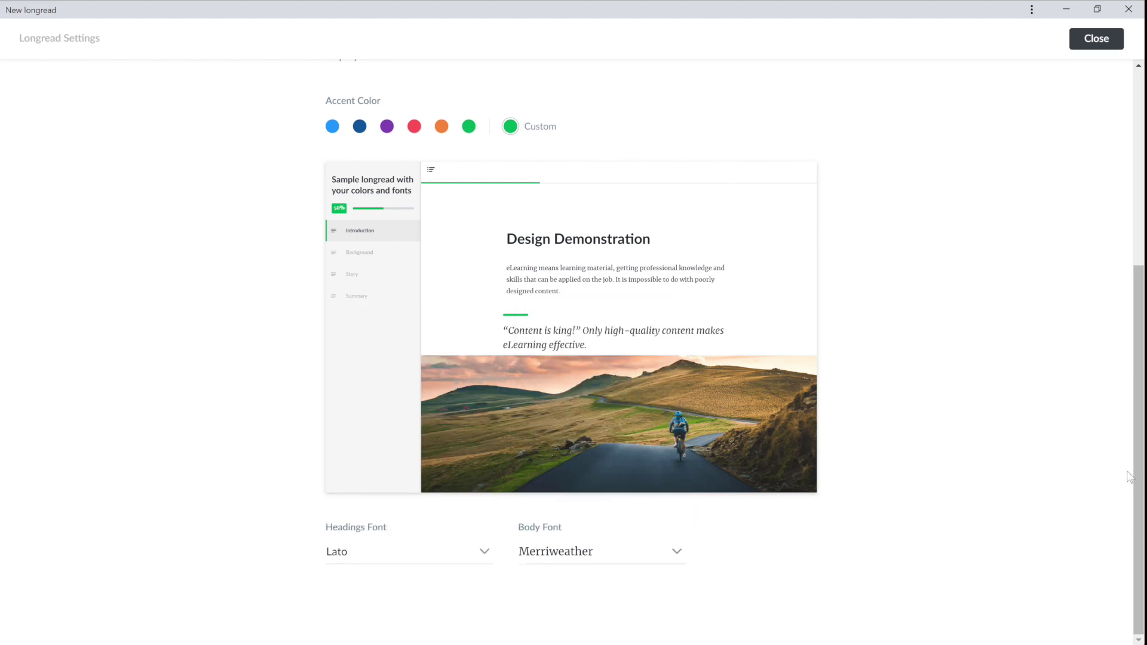
Keep free navigation with chapter numbering and next-chapter buttons on, then close settings
left_click_drag(1130, 478, 1129, 248)
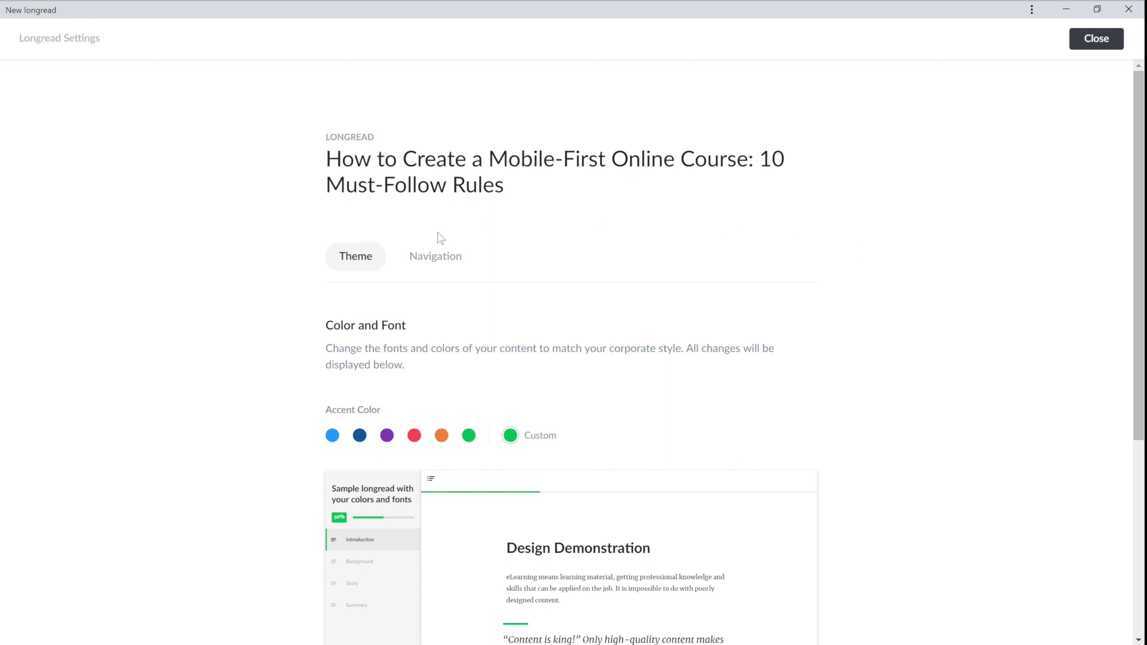
left_click(431, 261)
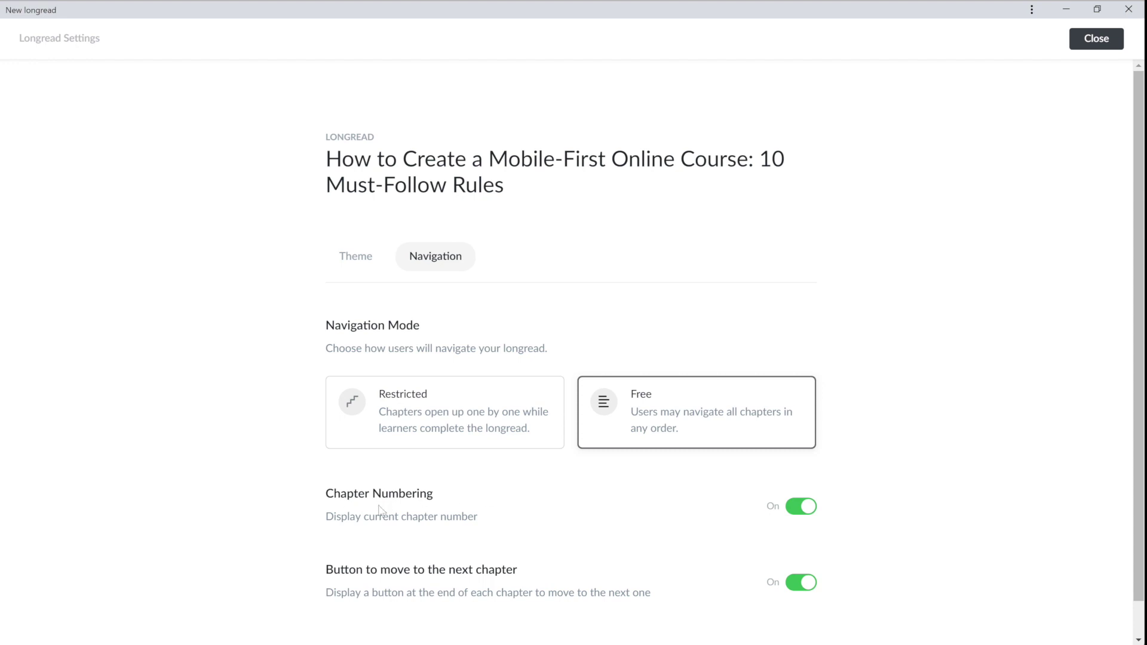
left_click(620, 519)
left_click(624, 538)
left_click(789, 589)
left_click(791, 589)
left_click(1096, 45)
left_click(1043, 42)
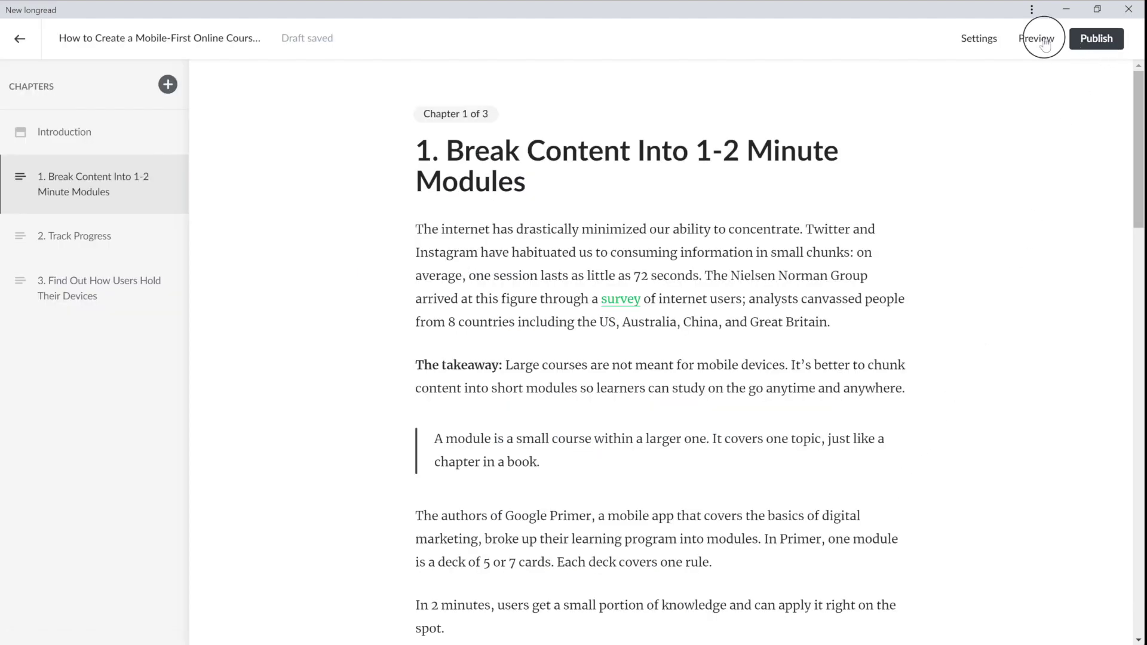
left_click(925, 41)
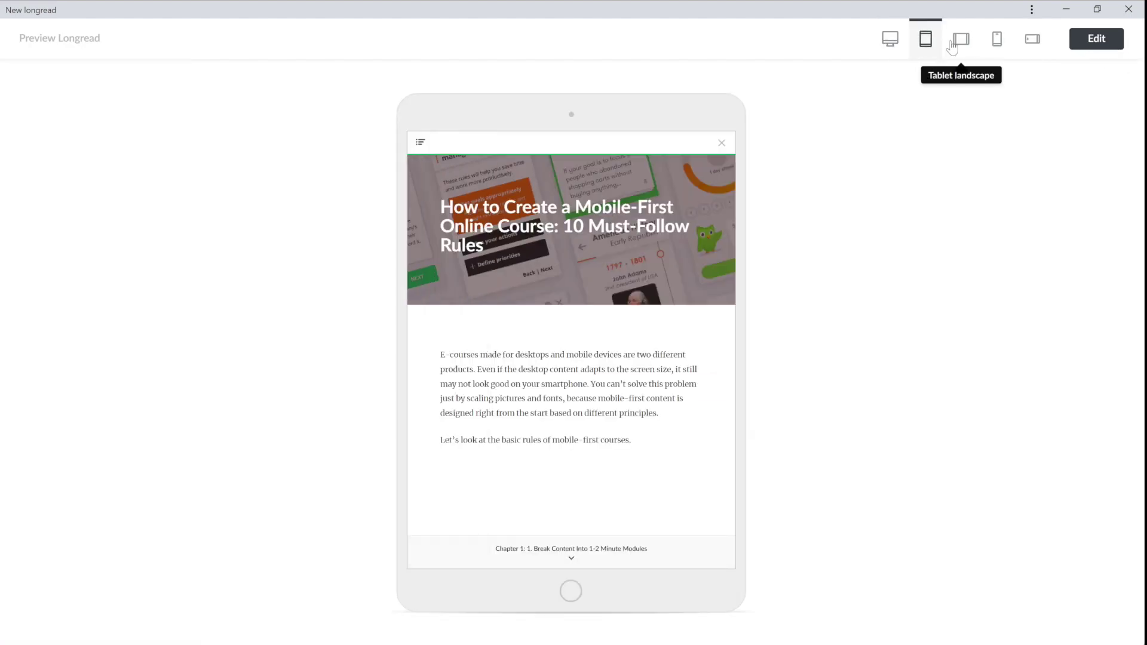
left_click(953, 48)
left_click(995, 40)
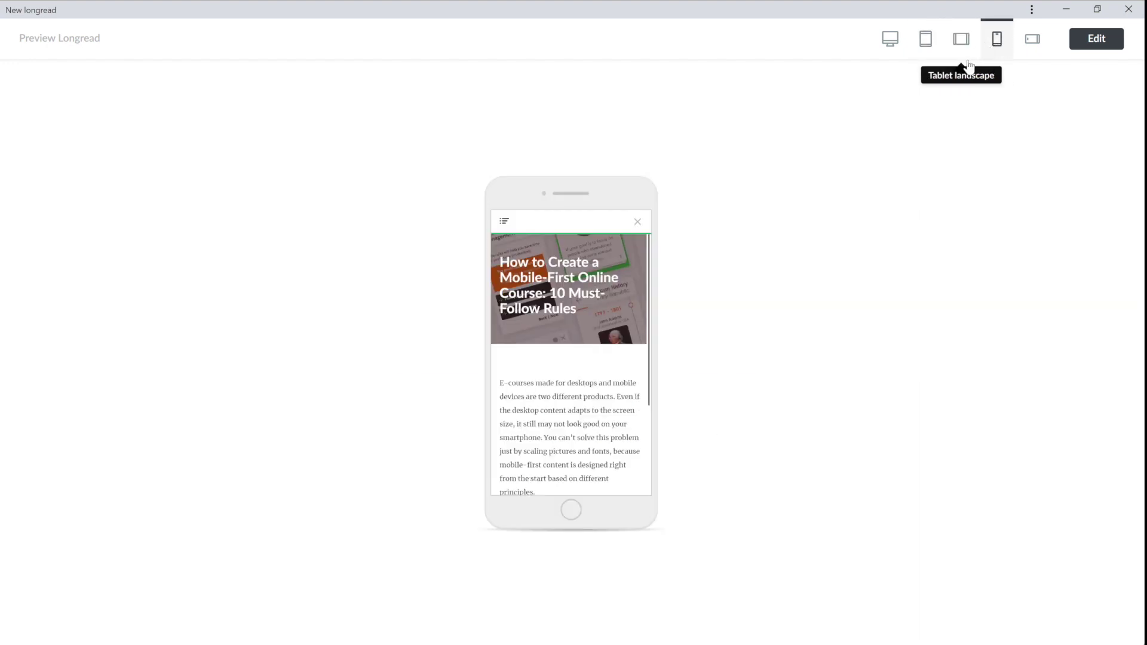
left_click(505, 221)
left_click(538, 366)
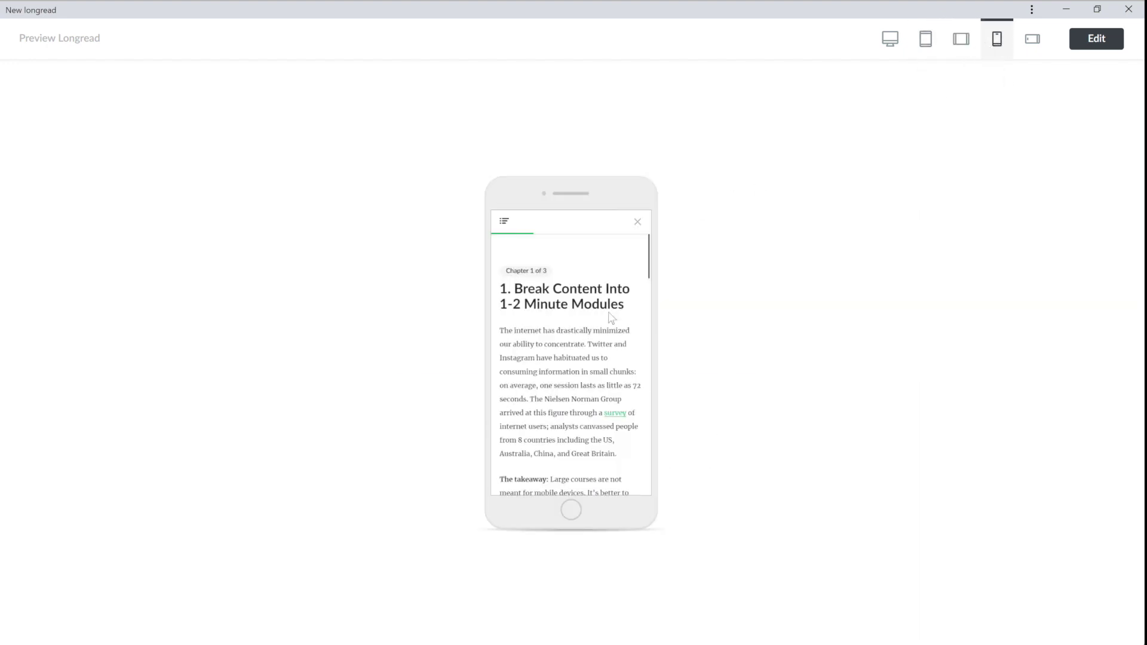
scroll(649, 302, "down", 3)
left_click_drag(648, 301, 649, 462)
left_click(531, 368)
left_click(570, 438)
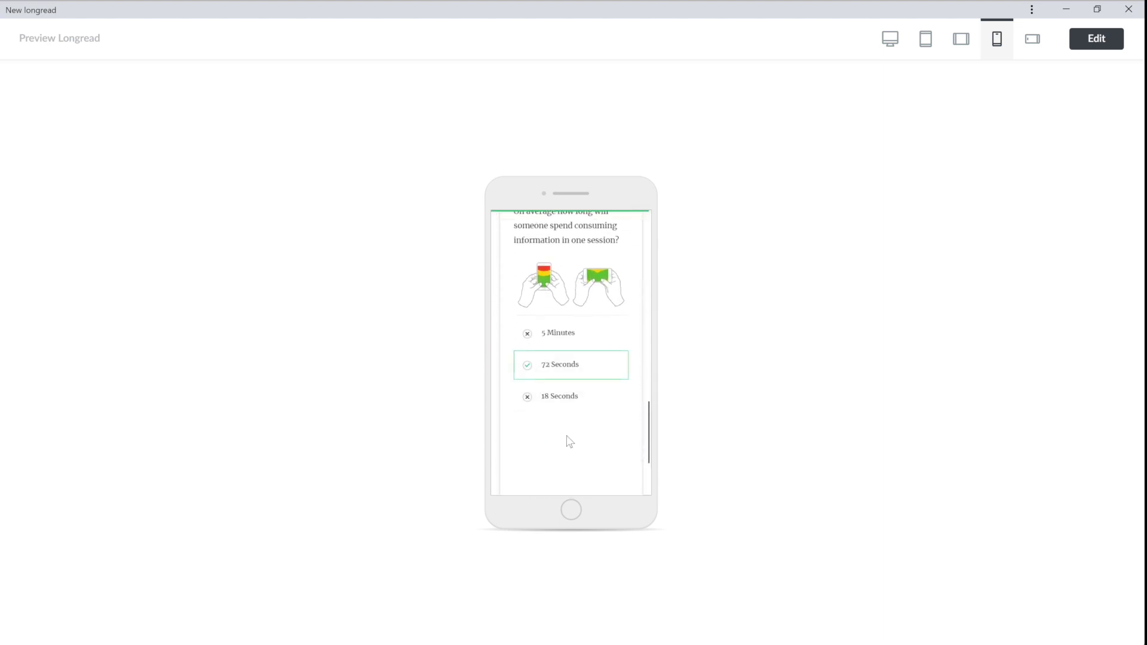
left_click_drag(648, 418, 648, 454)
left_click(589, 476)
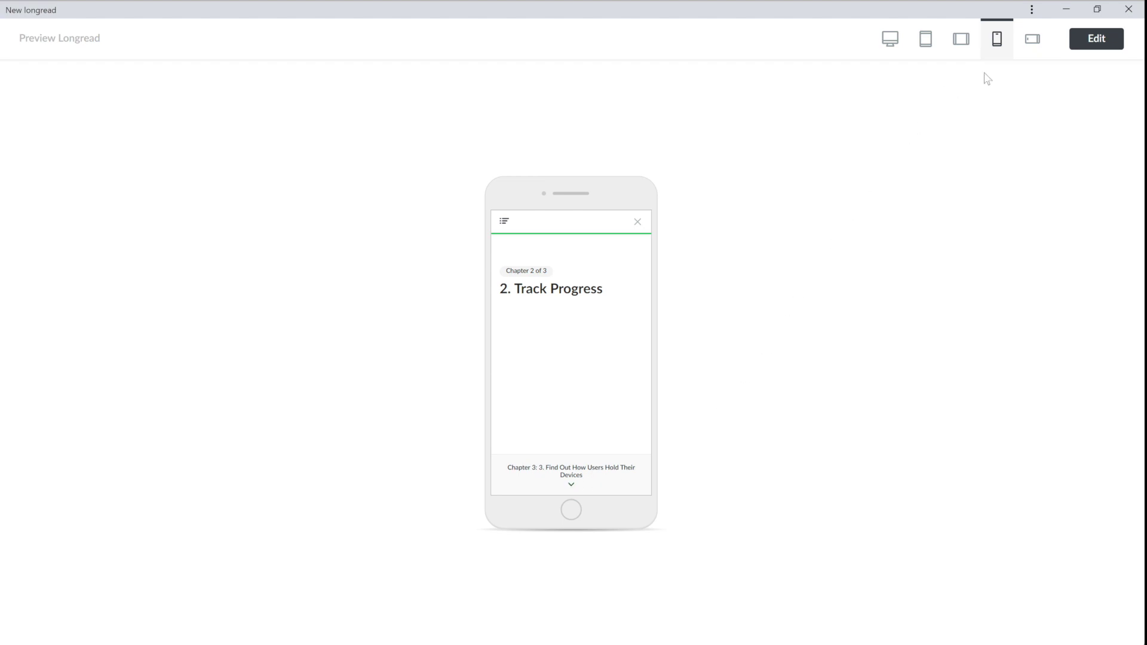
left_click(1032, 39)
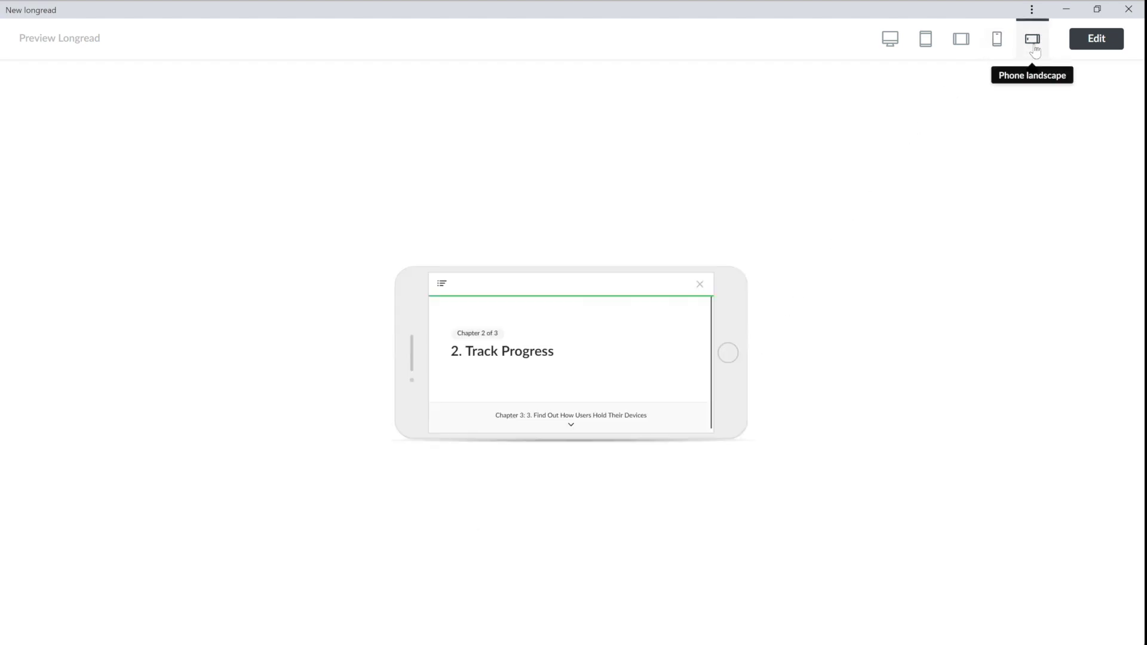
left_click(1089, 43)
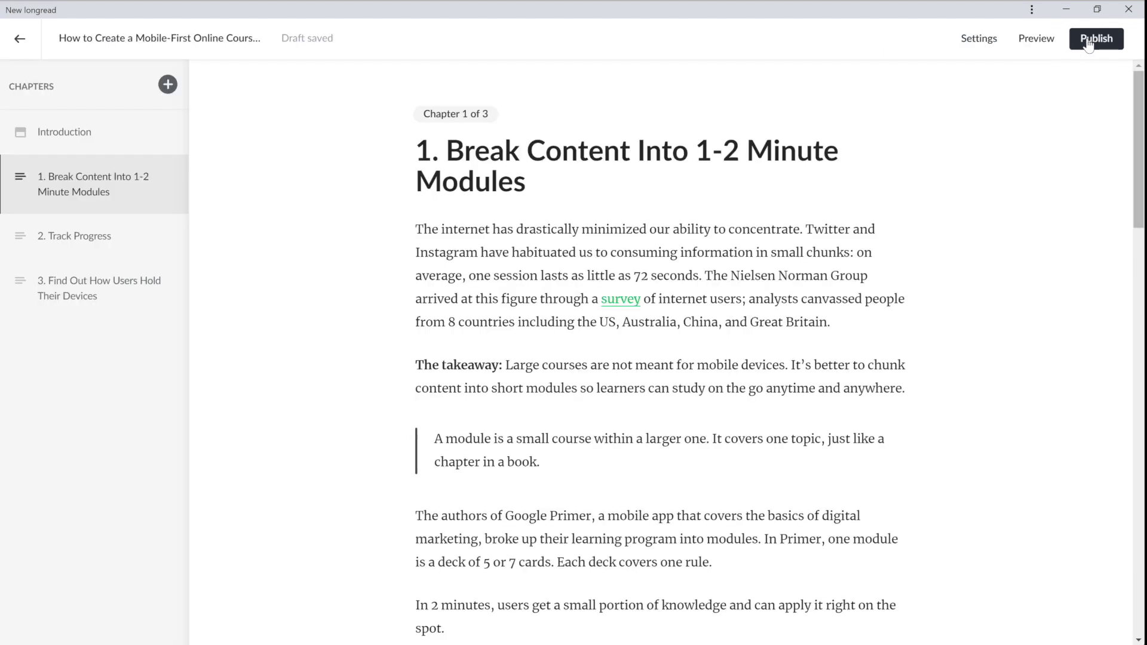
Publish the longread to the Courses folder and view its course page
left_click(1089, 44)
left_click(463, 250)
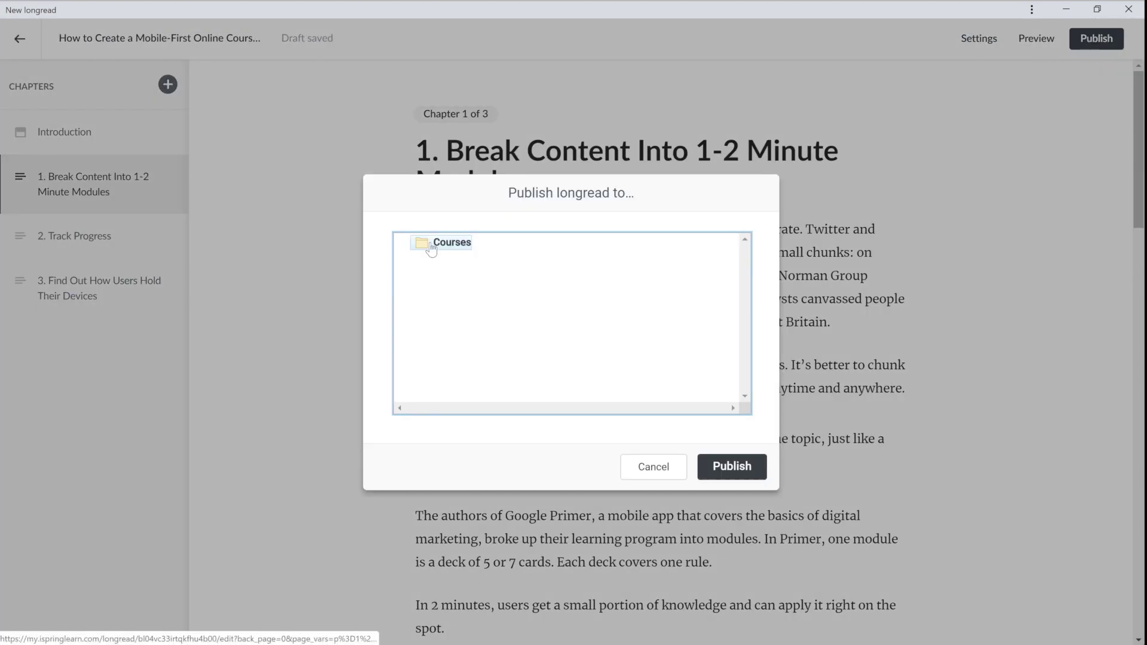
left_click(717, 466)
left_click(582, 376)
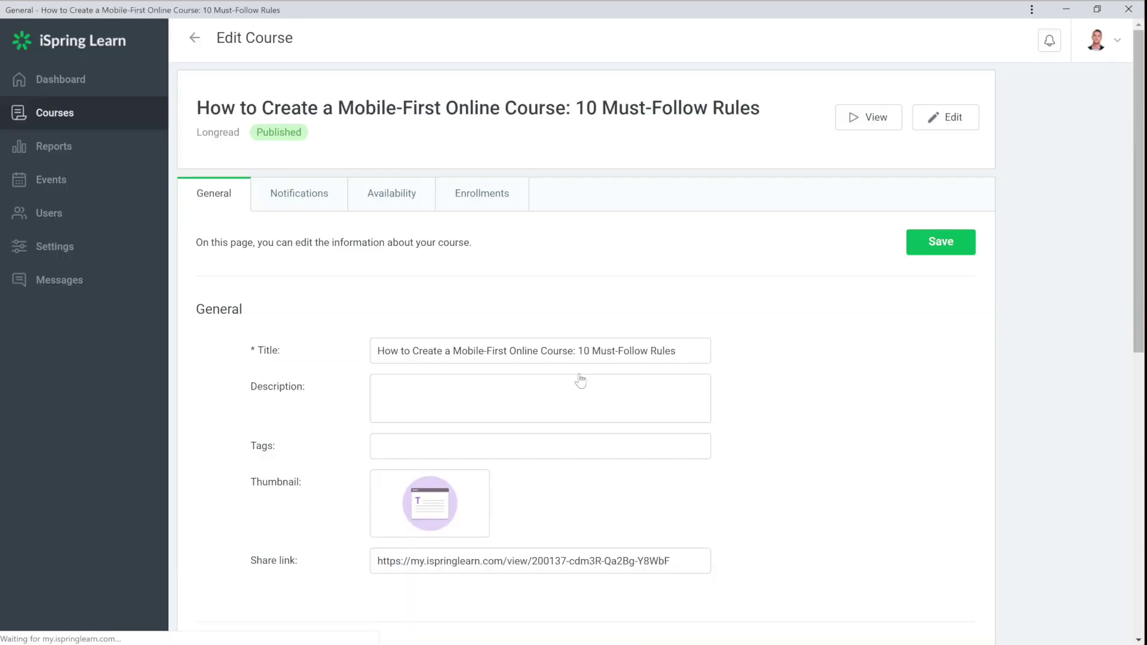
Return to Courses and open the Longread Drafts list
left_click(193, 42)
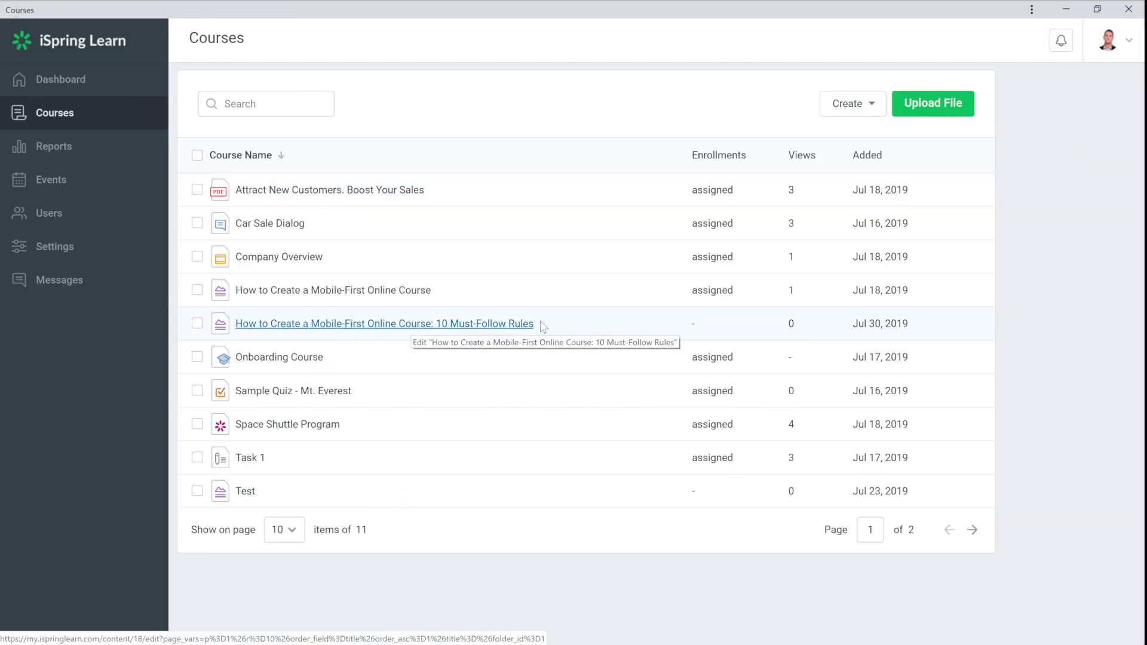
left_click(874, 109)
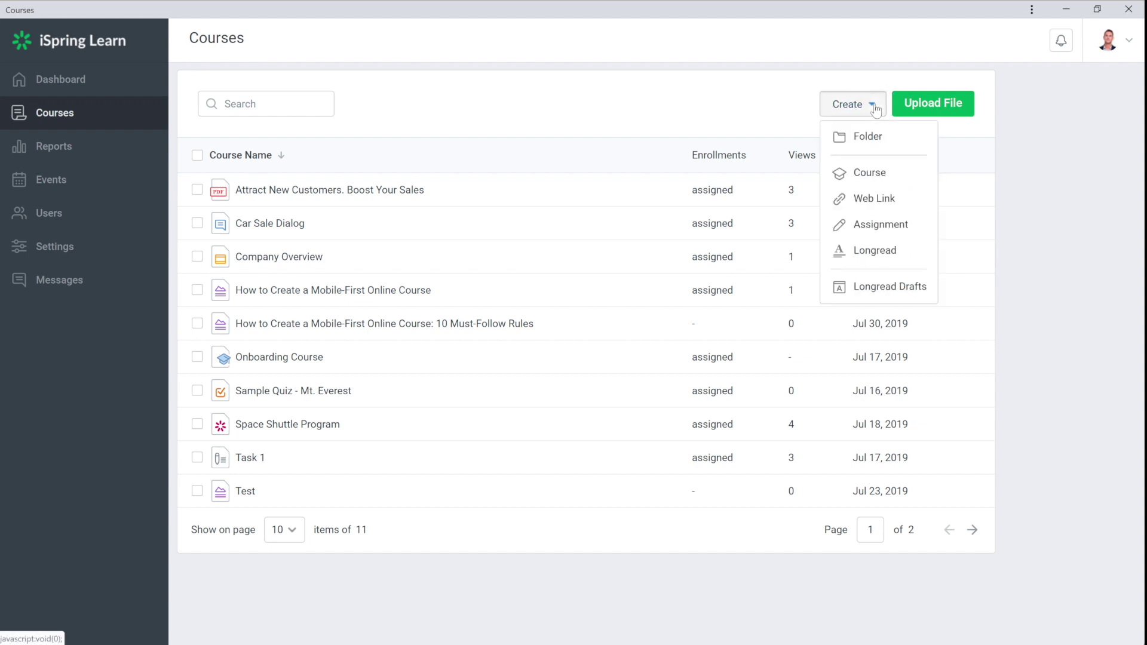
left_click(874, 288)
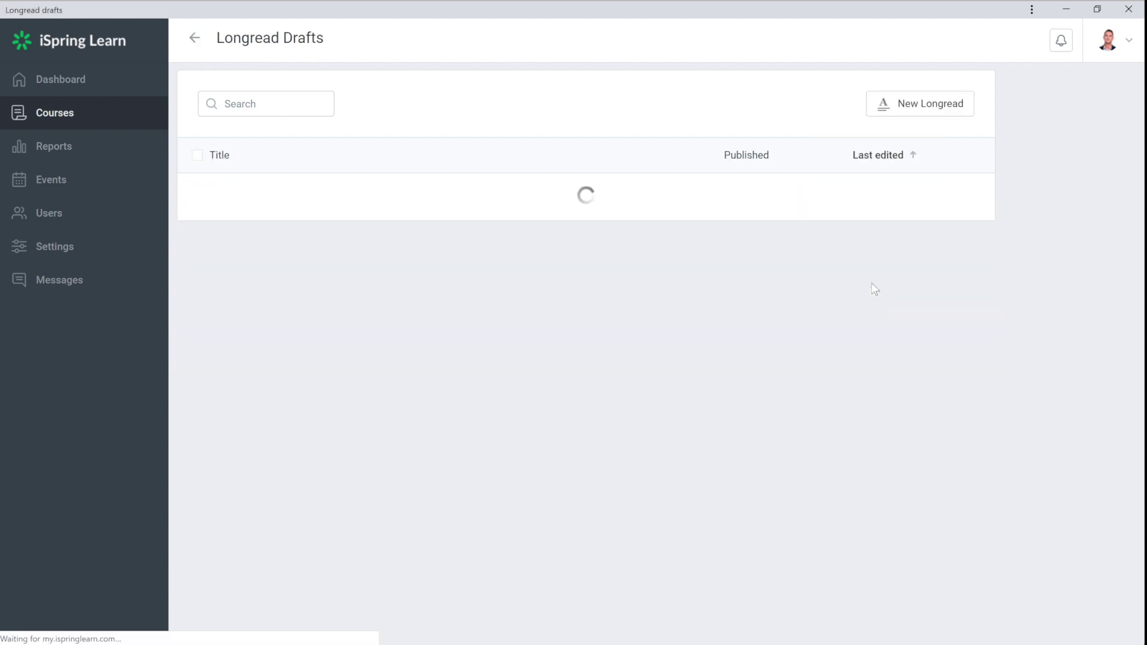